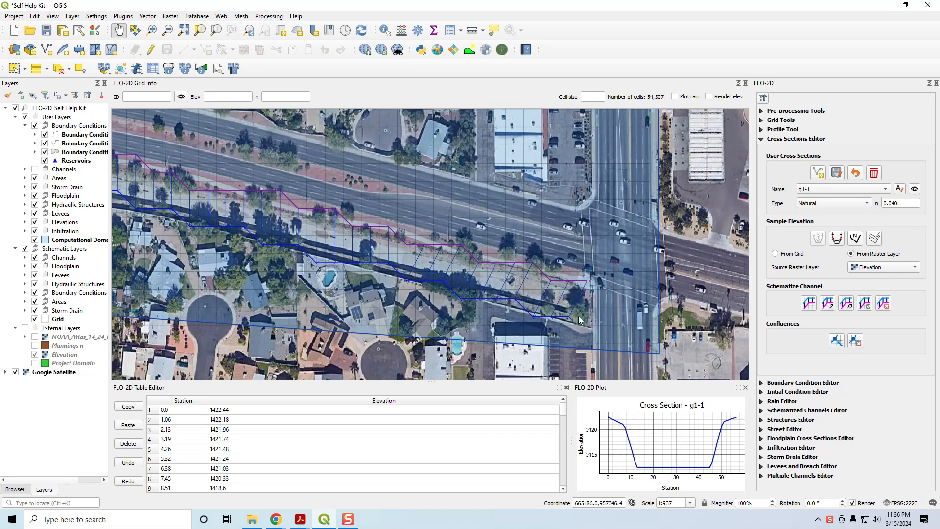
- Create an inflow boundary condition point at the channel's downstream-right end beside the road intersection and save it
{"action": "left_click", "coordinate": [765, 99]}
{"action": "left_click", "coordinate": [760, 149]}
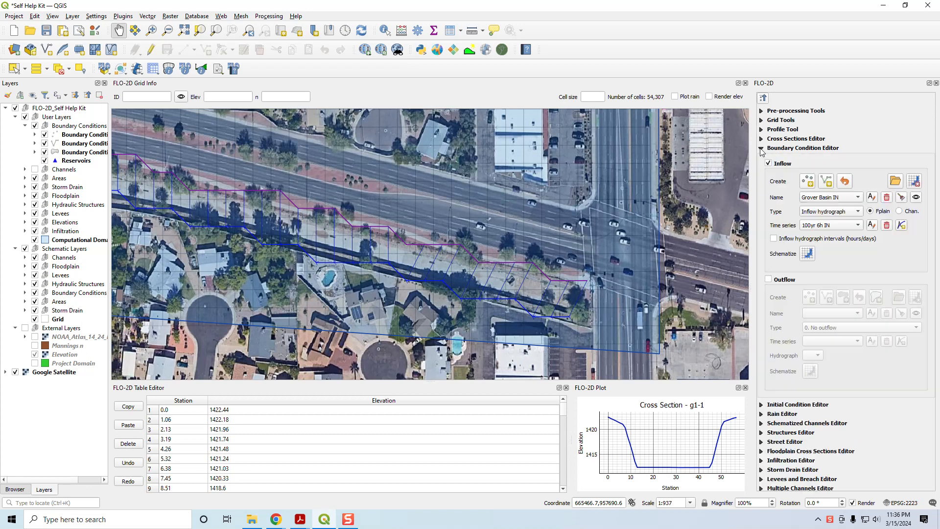
{"action": "left_click", "coordinate": [808, 185]}
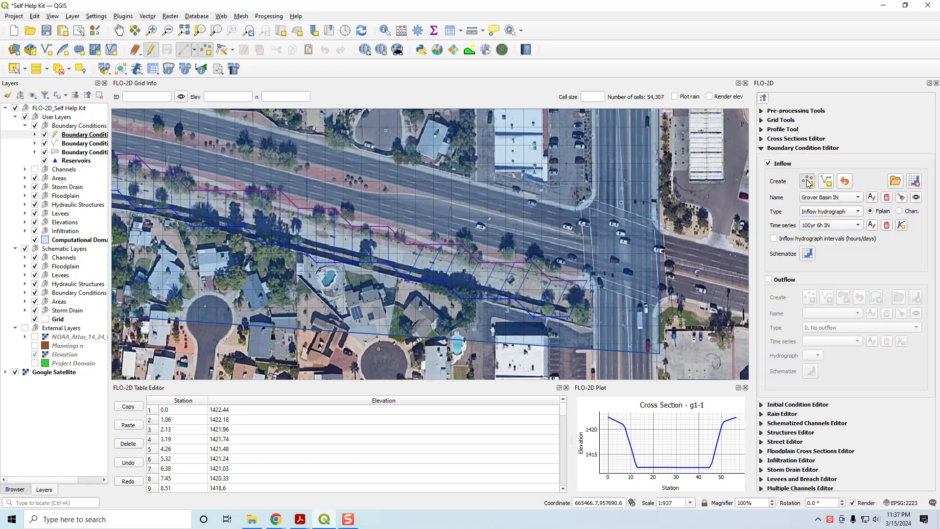
{"action": "left_click", "coordinate": [570, 322]}
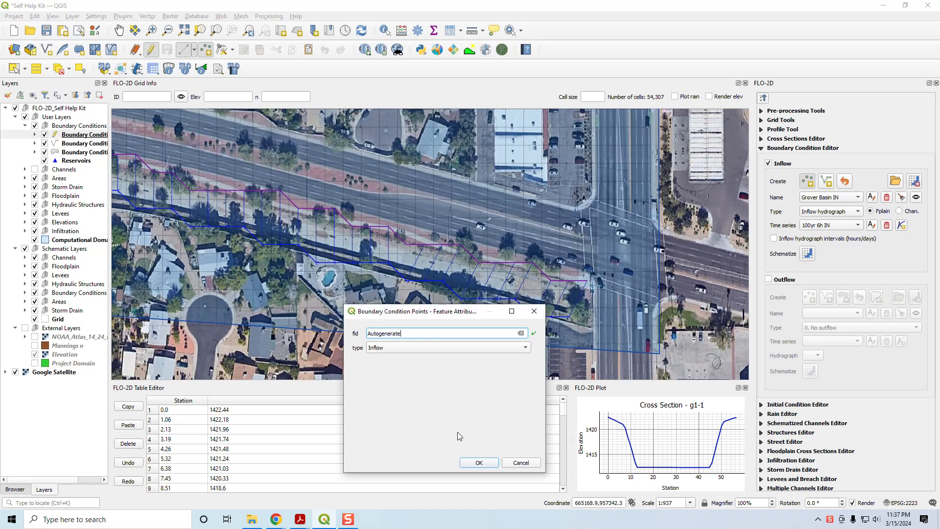
{"action": "left_click_drag", "start_coordinate": [460, 314], "coordinate": [462, 102]}
{"action": "left_click", "coordinate": [479, 252]}
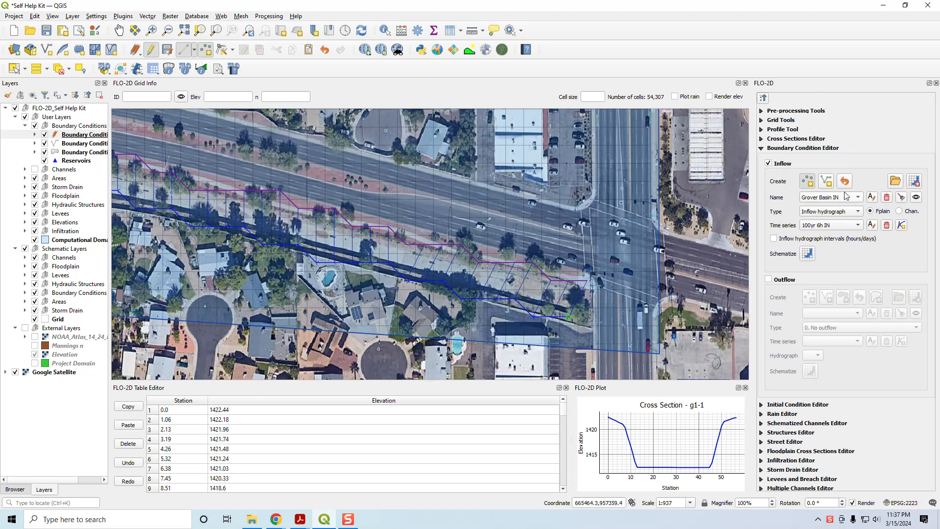
{"action": "left_click", "coordinate": [808, 181]}
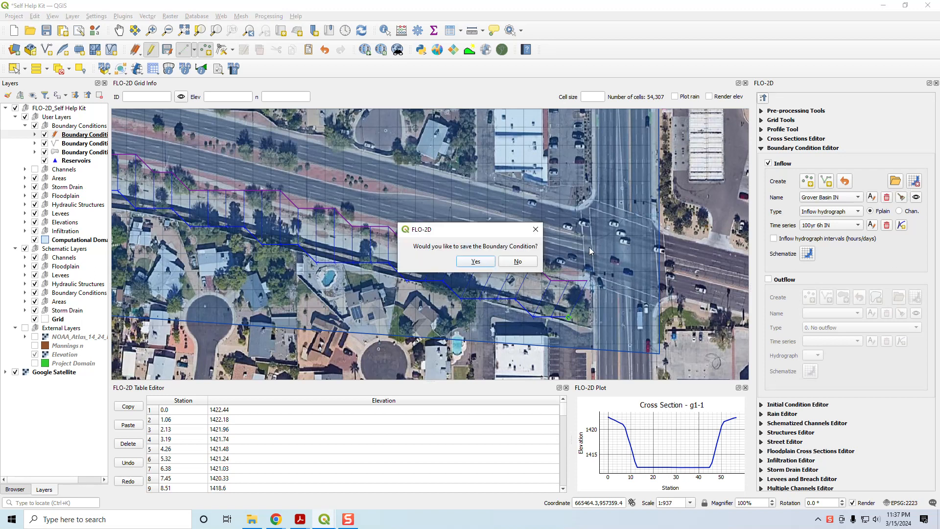
{"action": "left_click", "coordinate": [484, 262]}
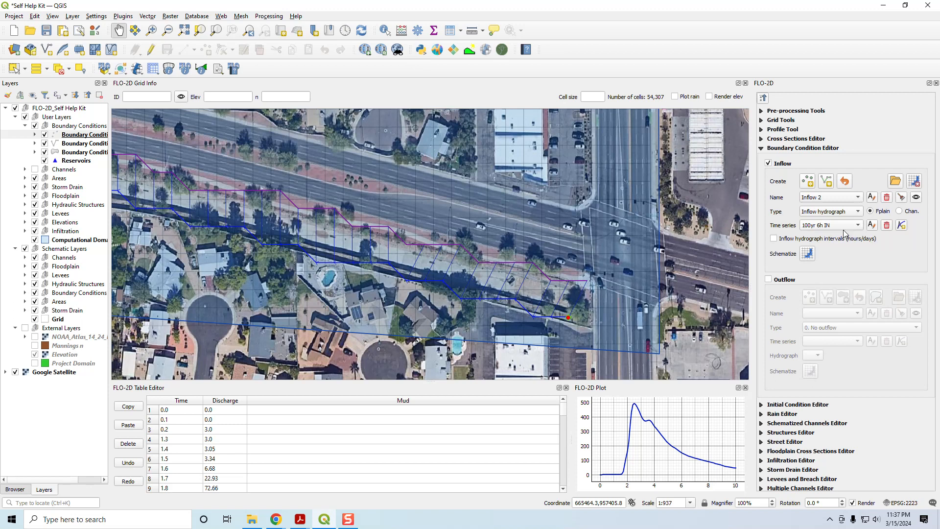
- Assign the new inflow to the channel and add an inflow time series named 500cfs Steady
{"action": "left_click", "coordinate": [899, 211]}
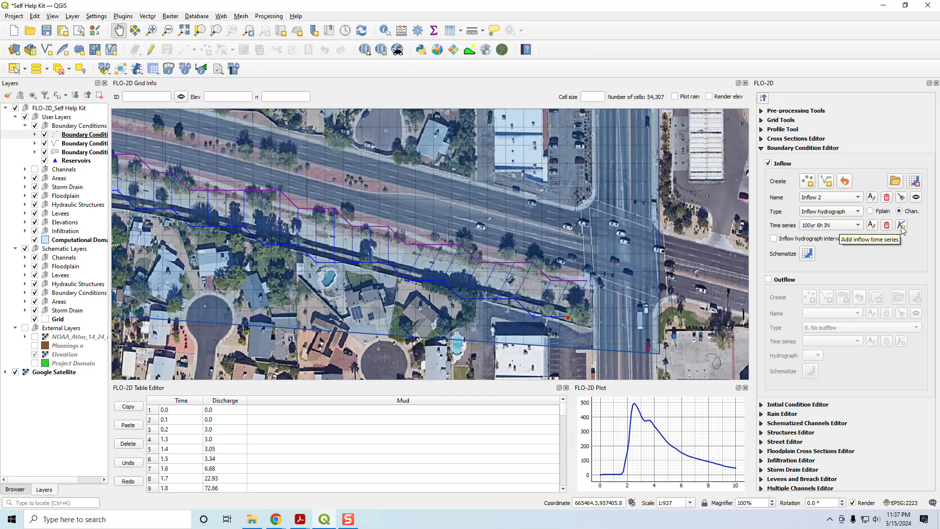
{"action": "left_click", "coordinate": [902, 226]}
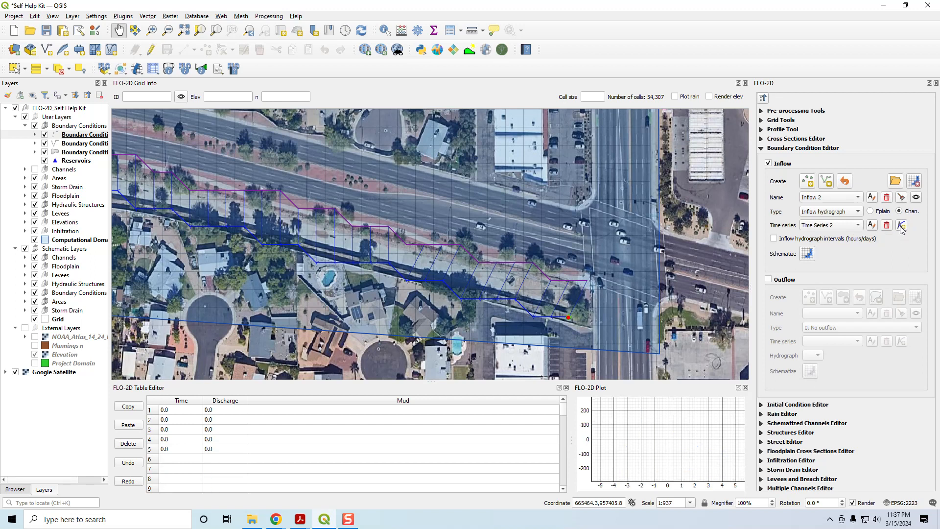
{"action": "left_click", "coordinate": [873, 226]}
{"action": "type", "text": "500cfs Steady"}
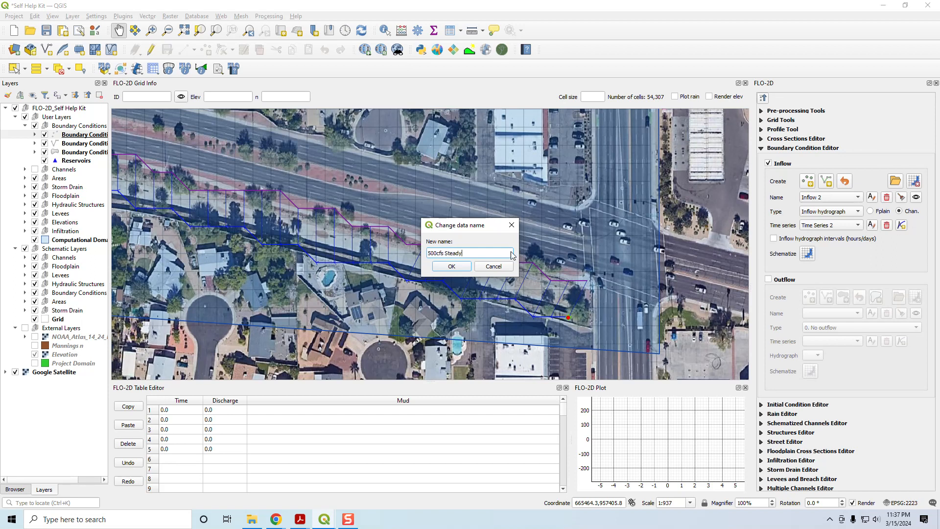
{"action": "left_click", "coordinate": [459, 266]}
- Reduce the time series to three rows and enter a discharge of 500 at times 0.1 and 10
{"action": "left_click_drag", "start_coordinate": [151, 439], "coordinate": [151, 448]}
{"action": "left_click", "coordinate": [127, 444]}
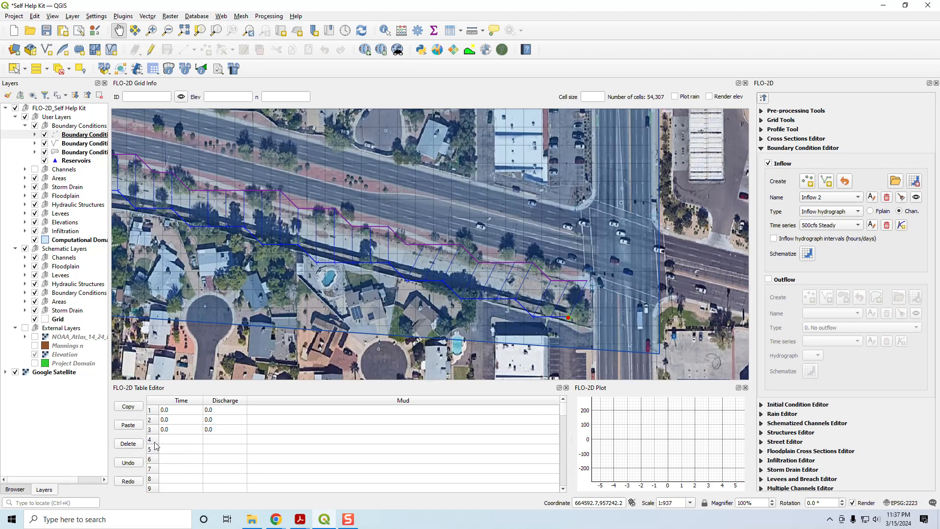
{"action": "left_click", "coordinate": [172, 411]}
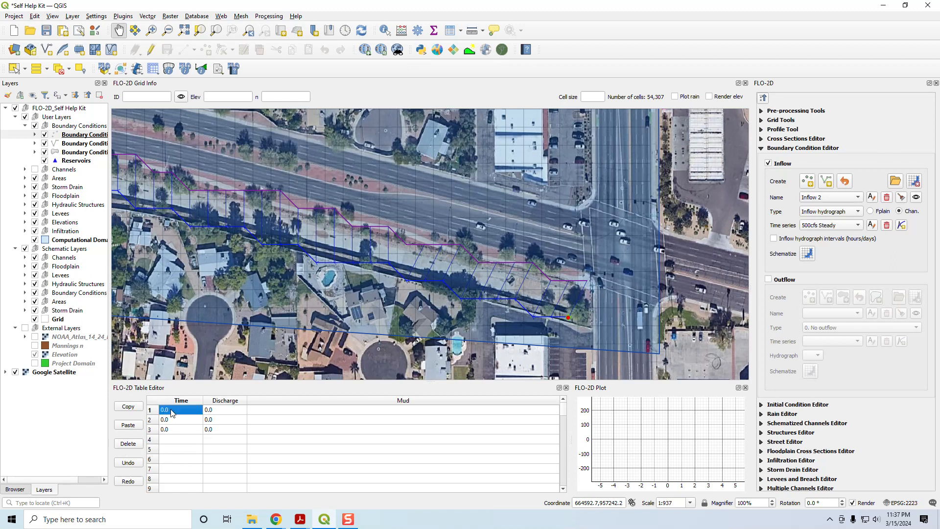
{"action": "left_click", "coordinate": [176, 420]}
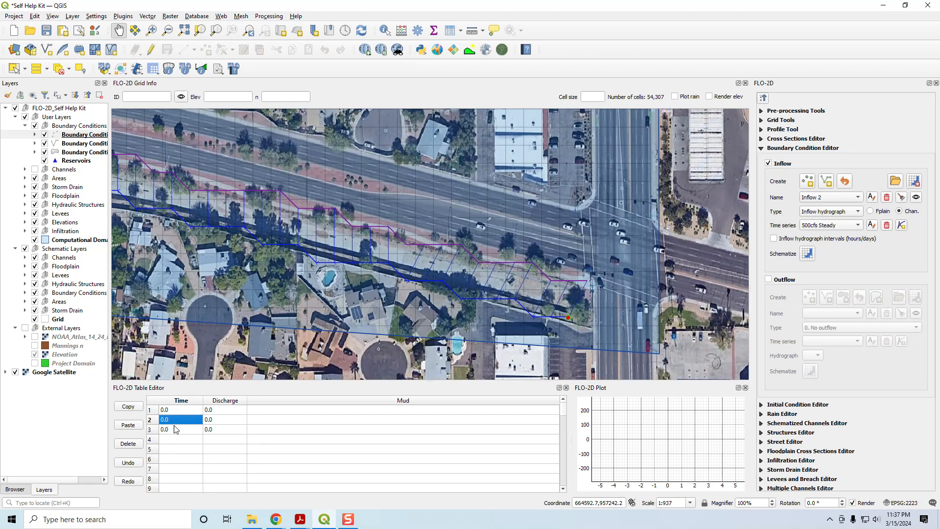
{"action": "type", "text": "0.1"}
{"action": "left_click", "coordinate": [177, 430]}
{"action": "type", "text": "10"}
{"action": "left_click", "coordinate": [221, 420]}
{"action": "type", "text": "5"}
{"action": "left_click", "coordinate": [220, 430]}
{"action": "type", "text": "5"}
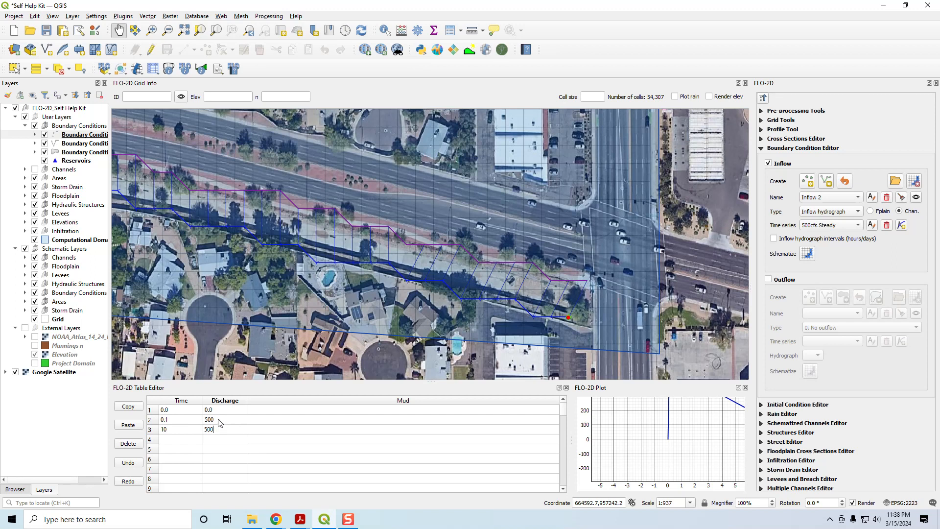
- Change the second row's discharge to 100 and set the third row to time 0.5 with discharge 100
{"action": "left_click", "coordinate": [180, 423]}
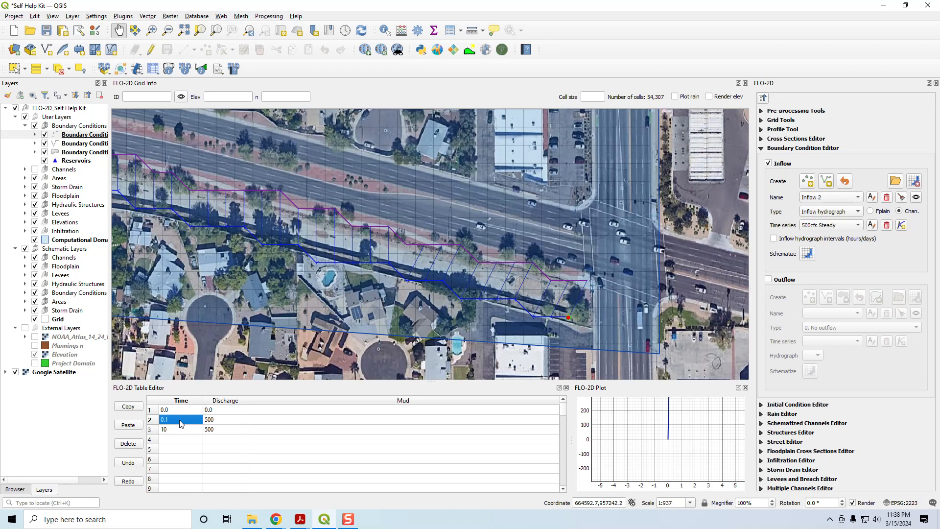
{"action": "left_click", "coordinate": [218, 422]}
{"action": "type", "text": "100"}
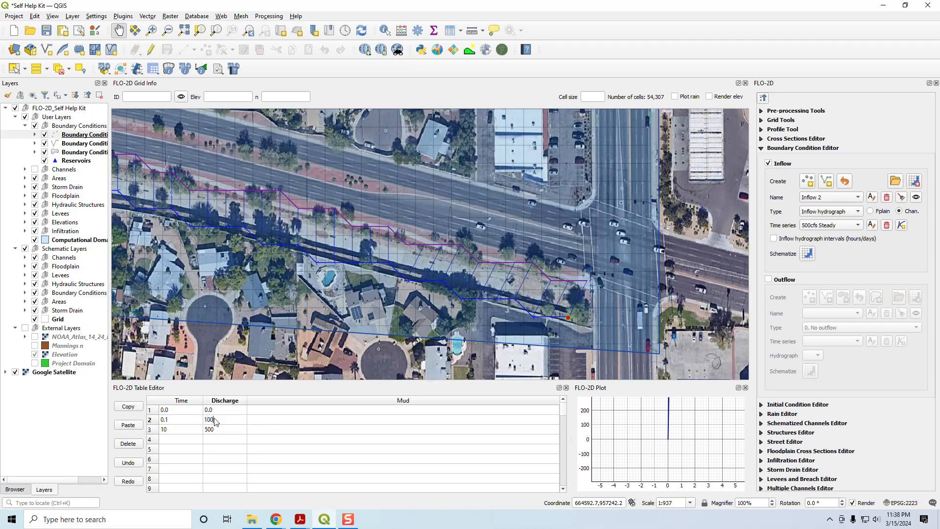
{"action": "left_click", "coordinate": [182, 429]}
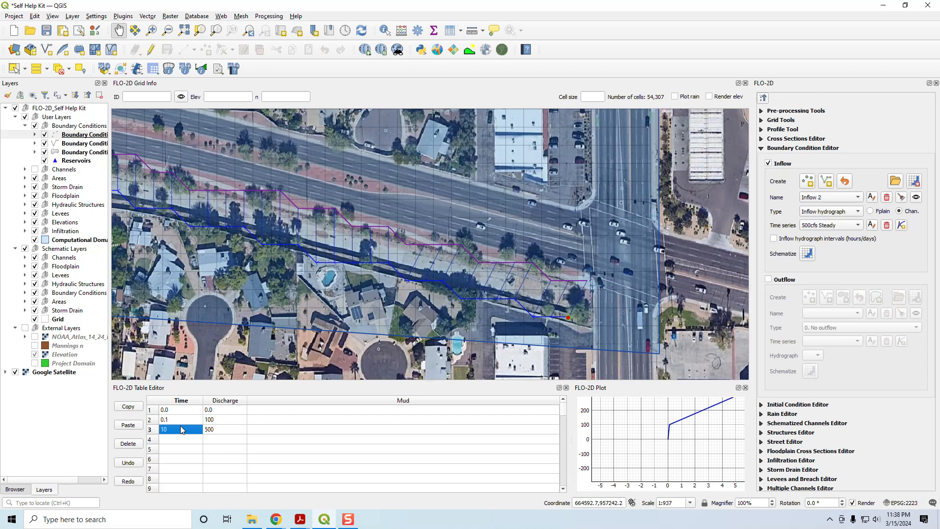
{"action": "type", "text": "0.5"}
{"action": "left_click", "coordinate": [227, 430]}
{"action": "type", "text": "100"}
- Add hydrograph rows for times 1 and 1.5 with a discharge of 250 each
{"action": "left_click", "coordinate": [187, 439]}
{"action": "type", "text": "1"}
{"action": "left_click", "coordinate": [224, 443]}
{"action": "type", "text": "250"}
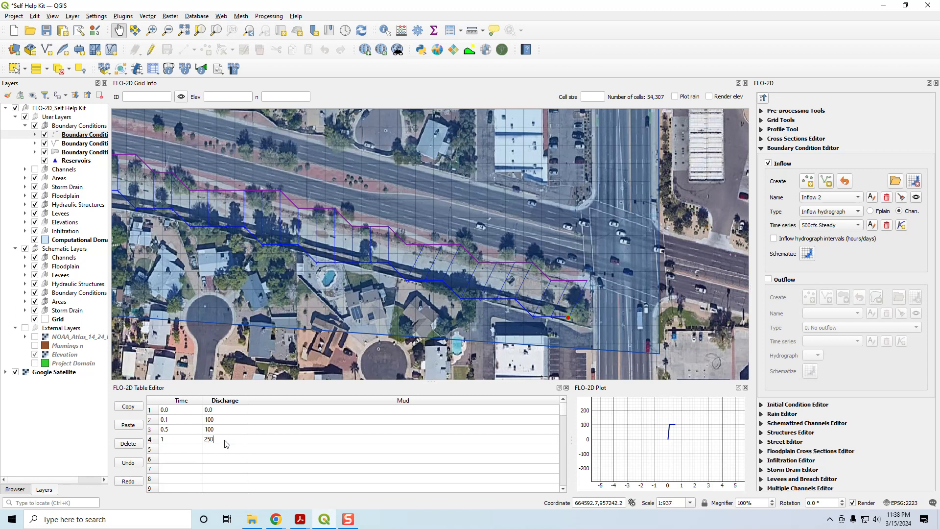
{"action": "left_click", "coordinate": [167, 449]}
{"action": "type", "text": "1.5"}
{"action": "left_click", "coordinate": [217, 453]}
{"action": "type", "text": "250"}
- Add hydrograph rows for times 2 and 2.5 with a discharge of 350 each
{"action": "left_click", "coordinate": [171, 458]}
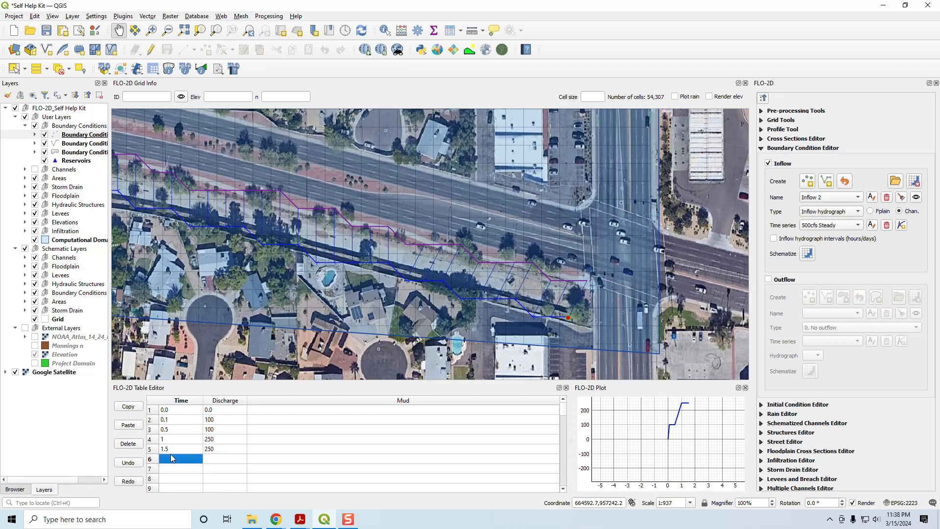
{"action": "type", "text": "2"}
{"action": "left_click", "coordinate": [221, 461]}
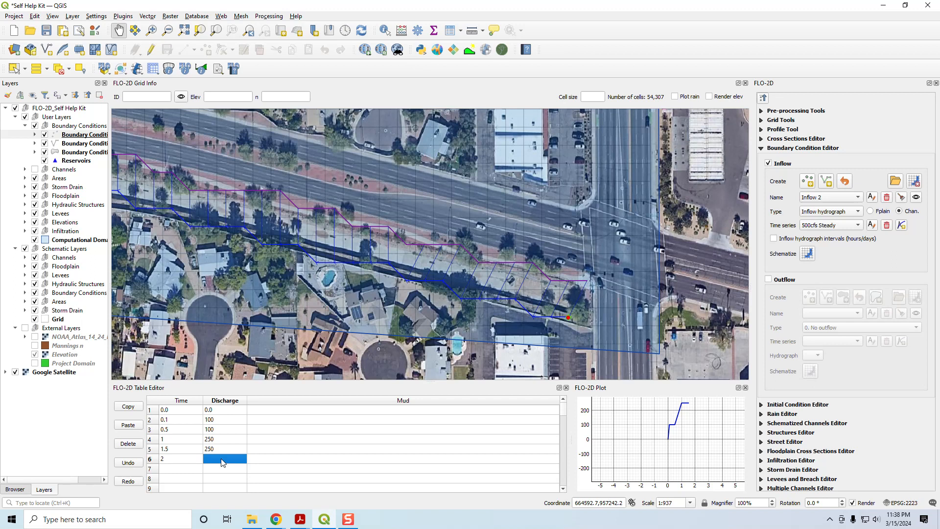
{"action": "type", "text": "350"}
{"action": "left_click", "coordinate": [169, 470]}
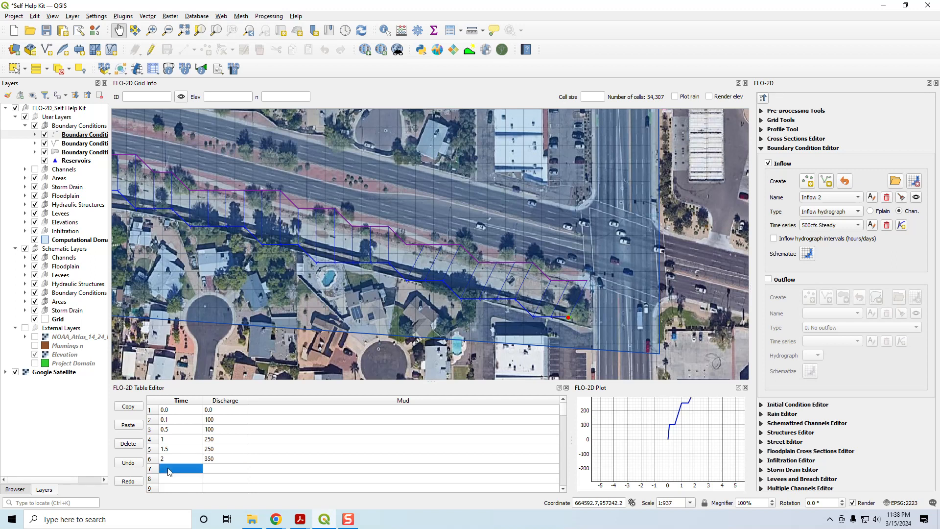
{"action": "type", "text": "2.5"}
{"action": "left_click", "coordinate": [207, 472]}
{"action": "type", "text": "350"}
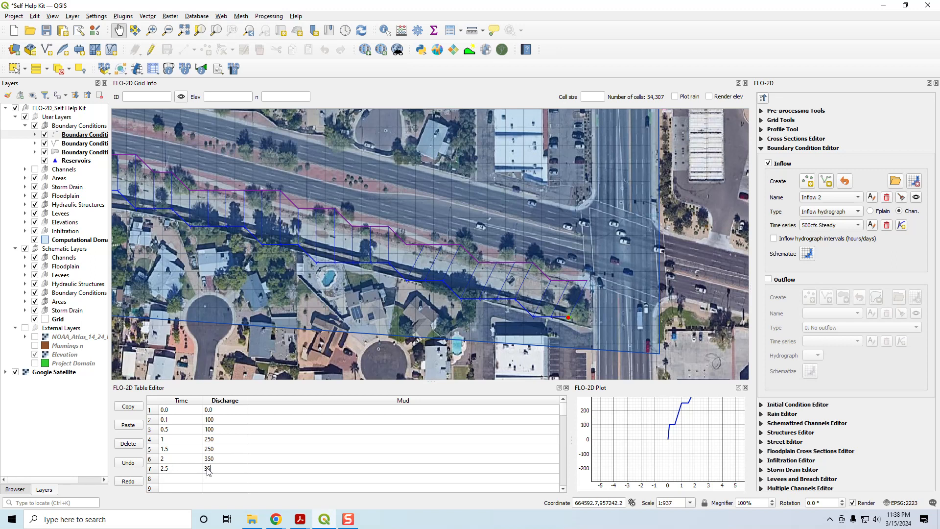
- Add hydrograph rows for times 3 and 3.5 with a discharge of 450 each
{"action": "left_click", "coordinate": [180, 479]}
{"action": "type", "text": "3"}
{"action": "left_click", "coordinate": [209, 481]}
{"action": "type", "text": "450"}
{"action": "left_click", "coordinate": [177, 485]}
{"action": "type", "text": "3"}
{"action": "left_click", "coordinate": [207, 477]}
{"action": "type", "text": "450"}
{"action": "key", "text": "Return"}
- Add hydrograph rows for times 4 and 4.5 with a discharge of 550 each
{"action": "scroll", "coordinate": [564, 415], "scroll_direction": "down", "scroll_amount": 2}
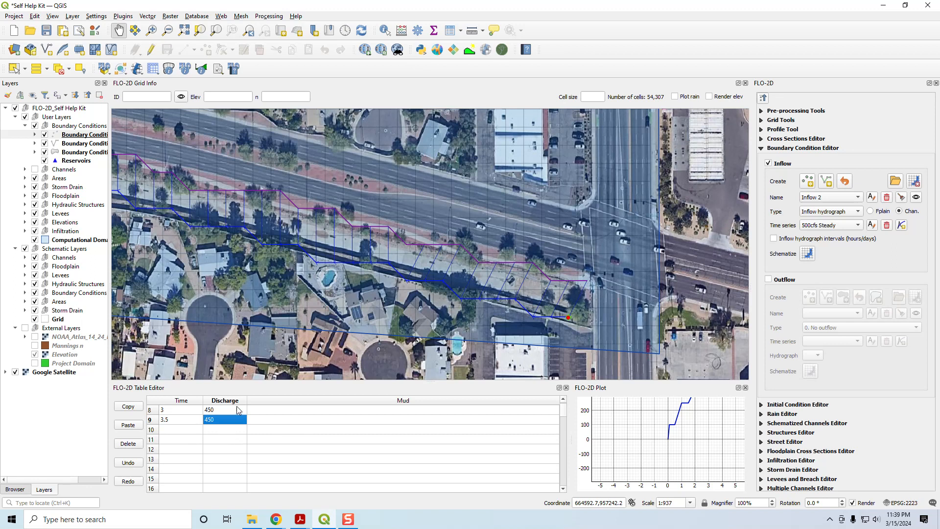
{"action": "left_click", "coordinate": [178, 429]}
{"action": "type", "text": "4"}
{"action": "left_click", "coordinate": [223, 431]}
{"action": "type", "text": "550"}
{"action": "left_click", "coordinate": [187, 440]}
{"action": "type", "text": "4"}
{"action": "left_click", "coordinate": [229, 443]}
{"action": "type", "text": "550"}
- Finish the stepped hydrograph with a last row at time 10 and discharge 550
{"action": "left_click", "coordinate": [167, 449]}
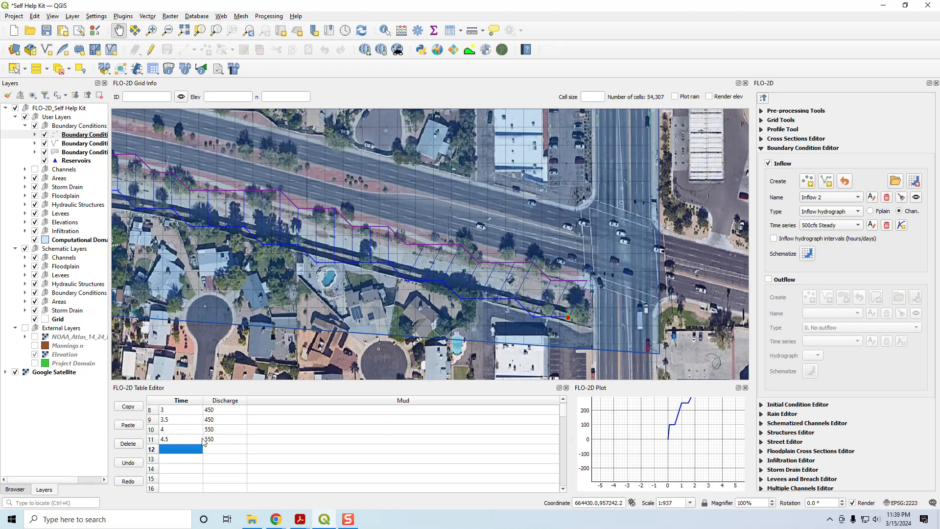
{"action": "type", "text": "10"}
{"action": "left_click", "coordinate": [208, 448]}
{"action": "type", "text": "5"}
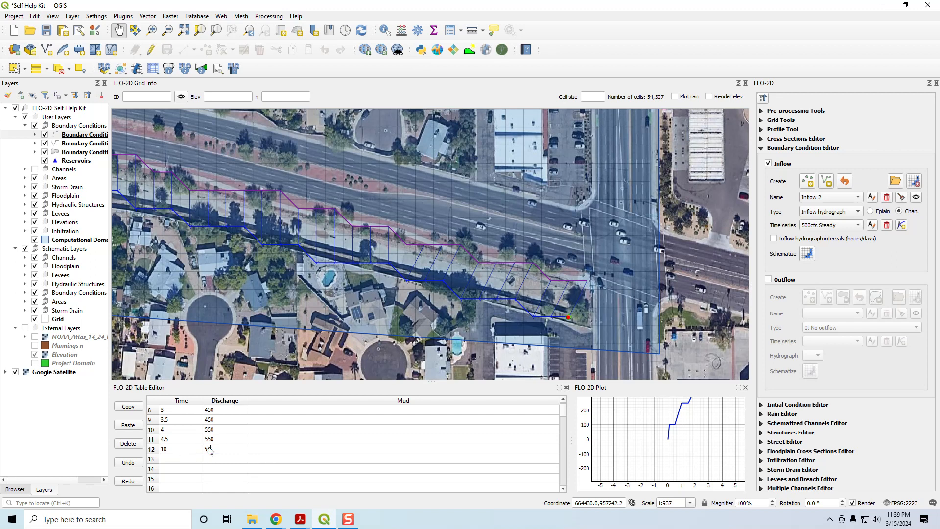
{"action": "left_click", "coordinate": [297, 458]}
- Show the current discharge curve in the hydrograph plot, fit the plot to it, and return to the table's first rows
{"action": "right_click", "coordinate": [626, 451]}
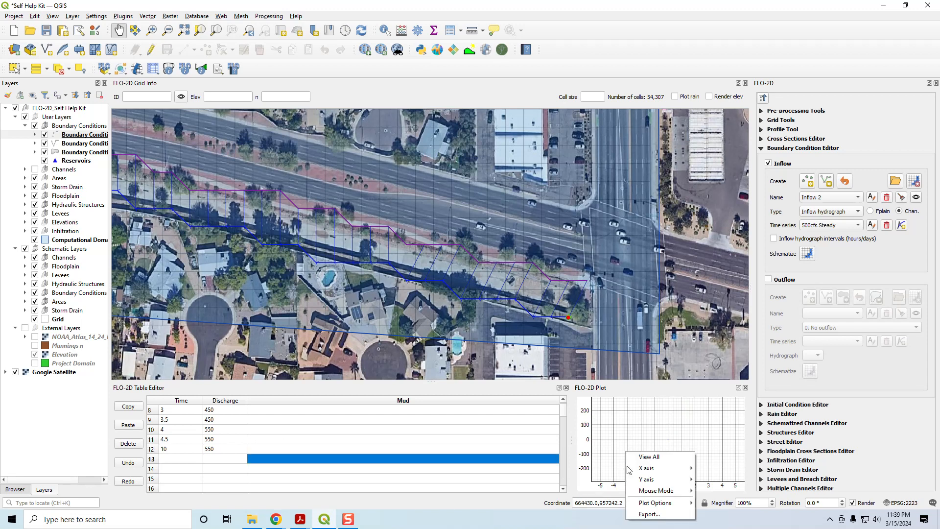
{"action": "left_click", "coordinate": [639, 456]}
{"action": "left_click", "coordinate": [583, 488]}
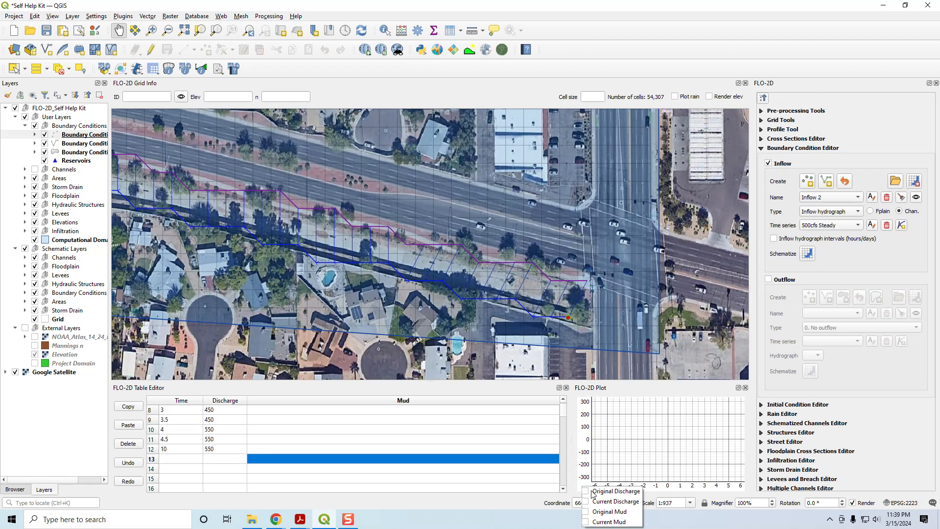
{"action": "left_click", "coordinate": [585, 501]}
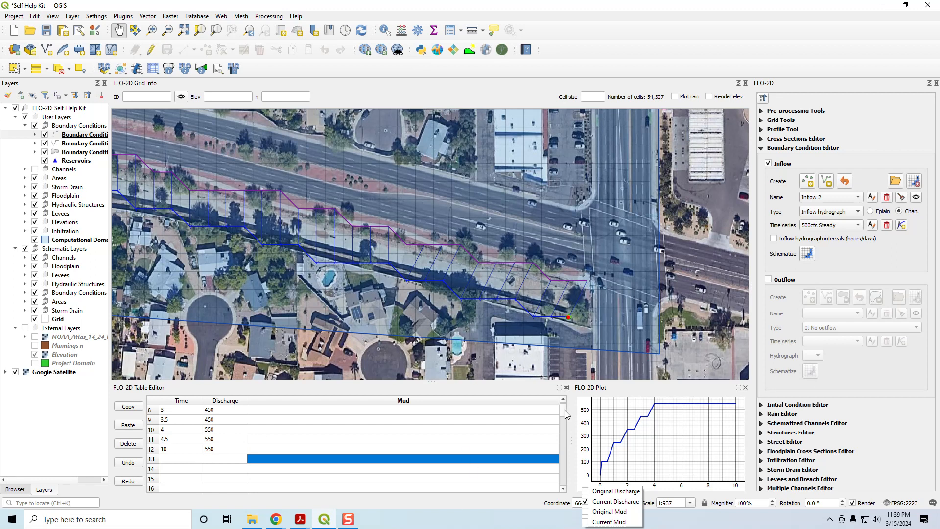
{"action": "left_click_drag", "start_coordinate": [564, 410], "coordinate": [563, 401]}
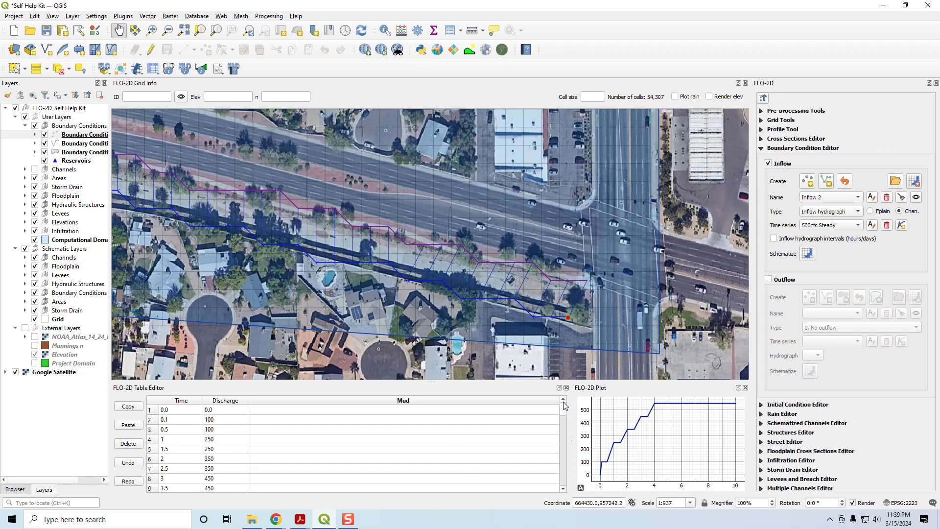
- Add another inflow time series for the channel inflow, keeping its default name
{"action": "left_click", "coordinate": [902, 226]}
{"action": "left_click", "coordinate": [872, 225]}
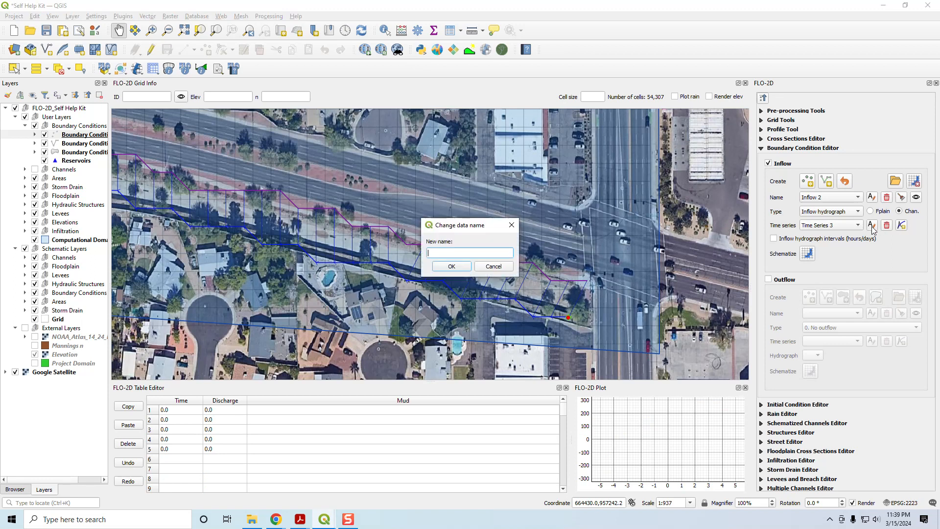
{"action": "left_click", "coordinate": [493, 267]}
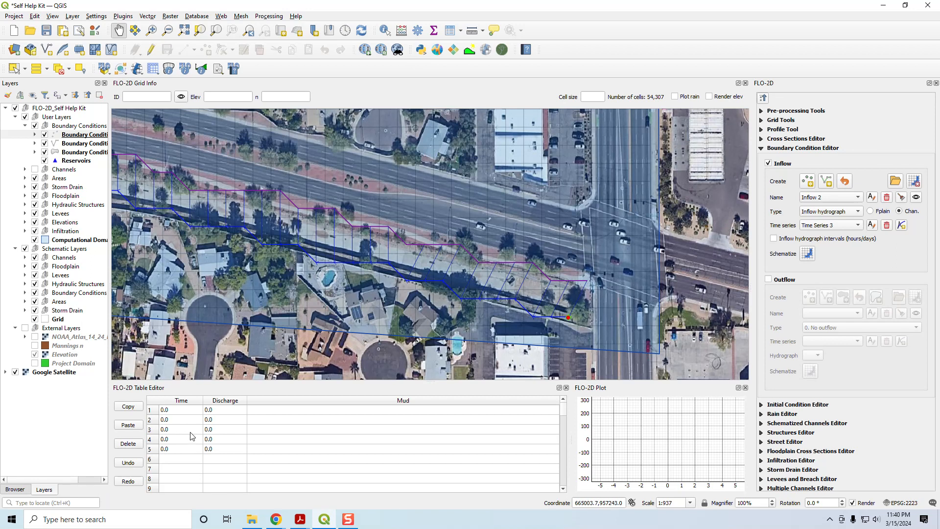
- Switch to File Explorer, open Greenway Inflow 100yr 6hr.txt in the QGIS Lesson 2 folder, and copy all its hydrograph data
{"action": "left_click", "coordinate": [252, 519]}
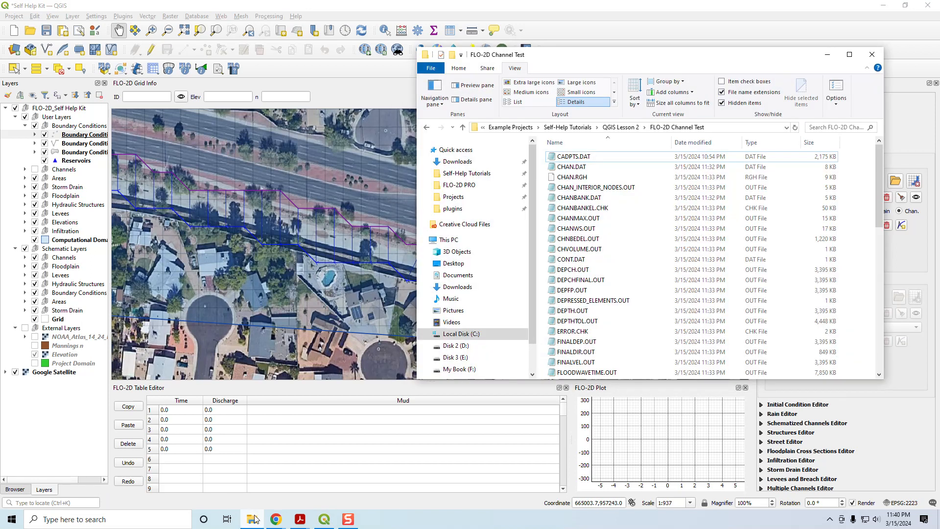
{"action": "left_click", "coordinate": [628, 127]}
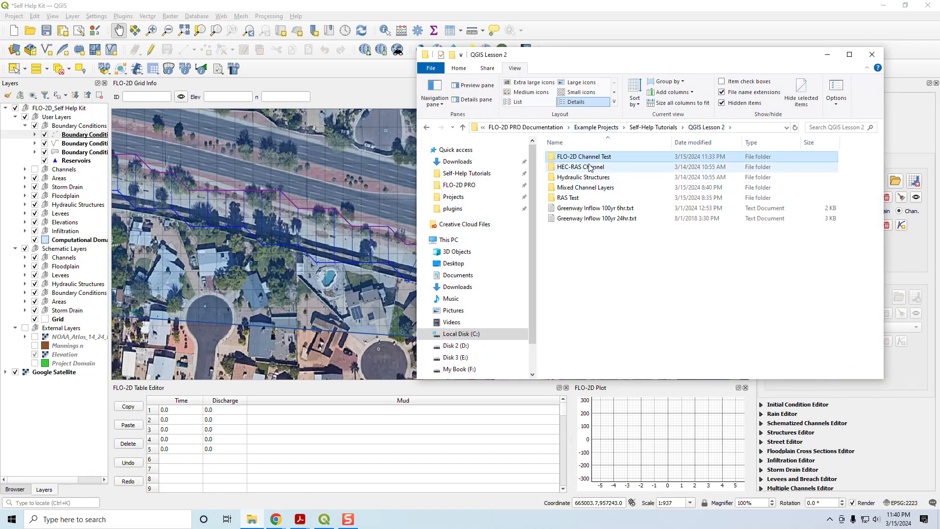
{"action": "left_click", "coordinate": [594, 208]}
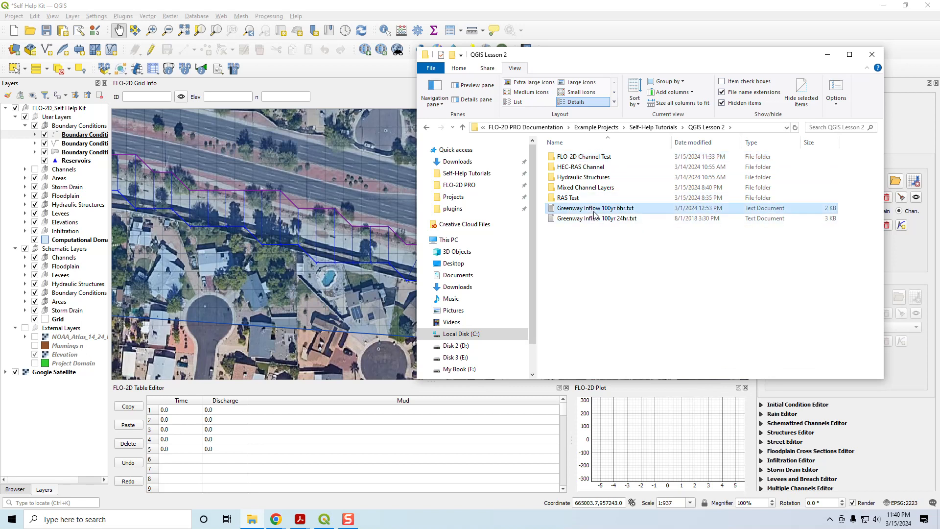
{"action": "double_click", "coordinate": [593, 211]}
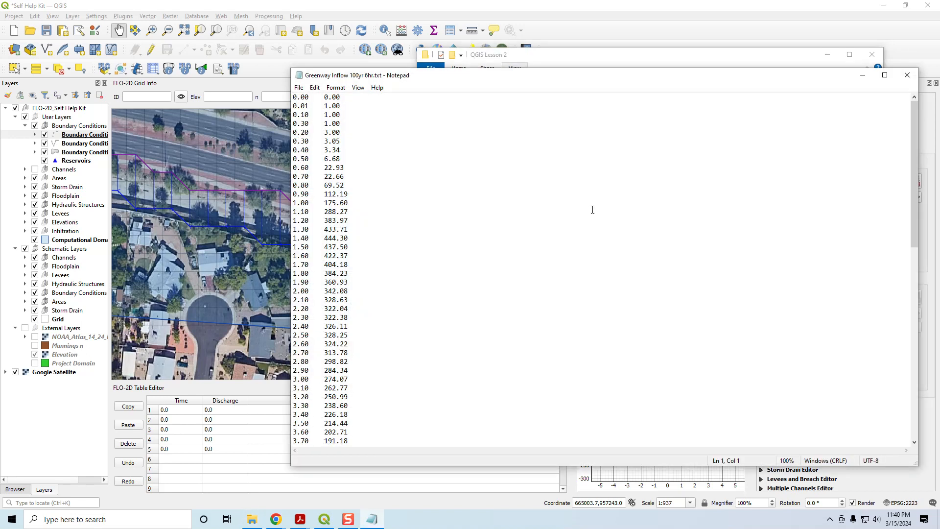
{"action": "key", "text": "ctrl+a"}
{"action": "key", "text": "alt+F4"}
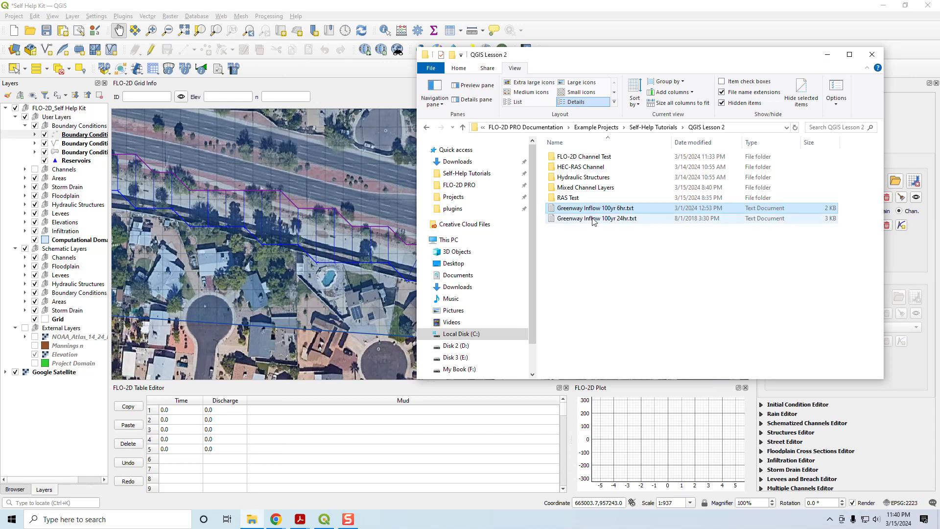
- Return to QGIS, paste the copied hydrograph into the new time series' table, and rename the series GrnwayIn 100yr 6 hr
{"action": "left_click", "coordinate": [833, 55]}
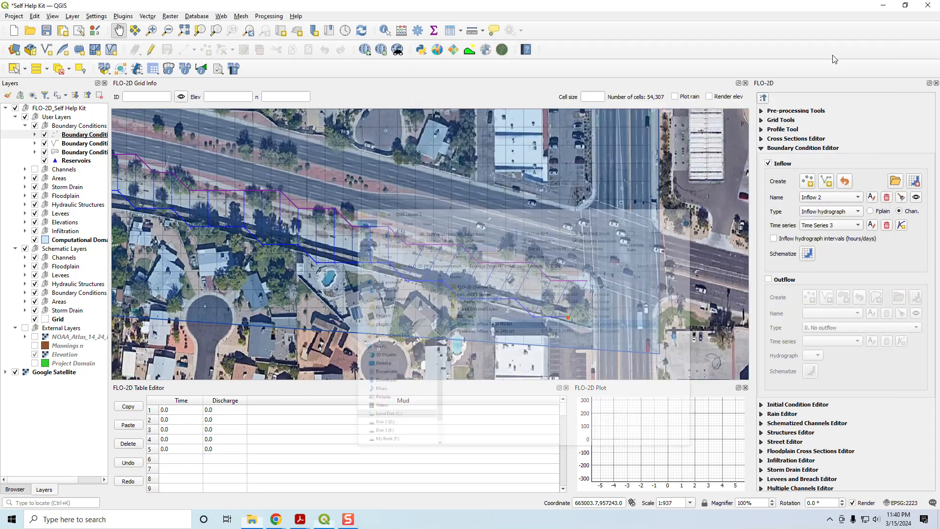
{"action": "left_click", "coordinate": [184, 411]}
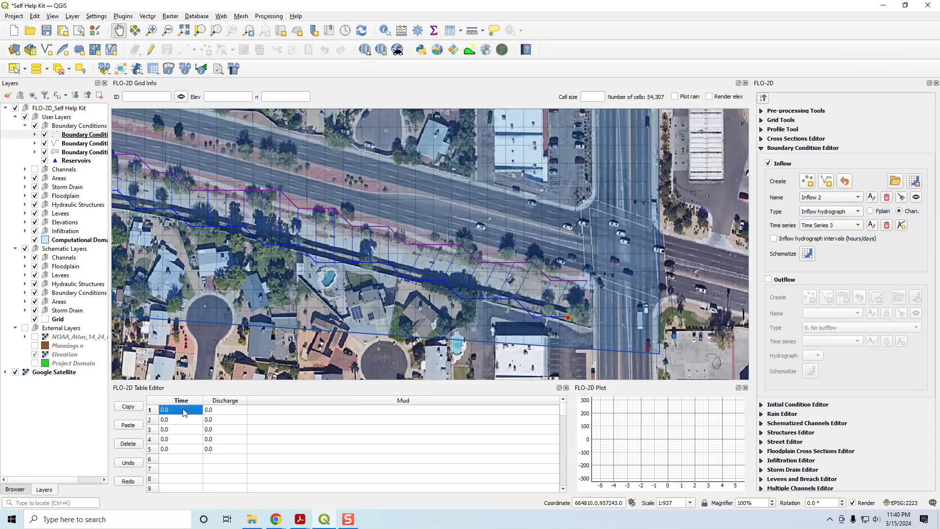
{"action": "left_click", "coordinate": [128, 424]}
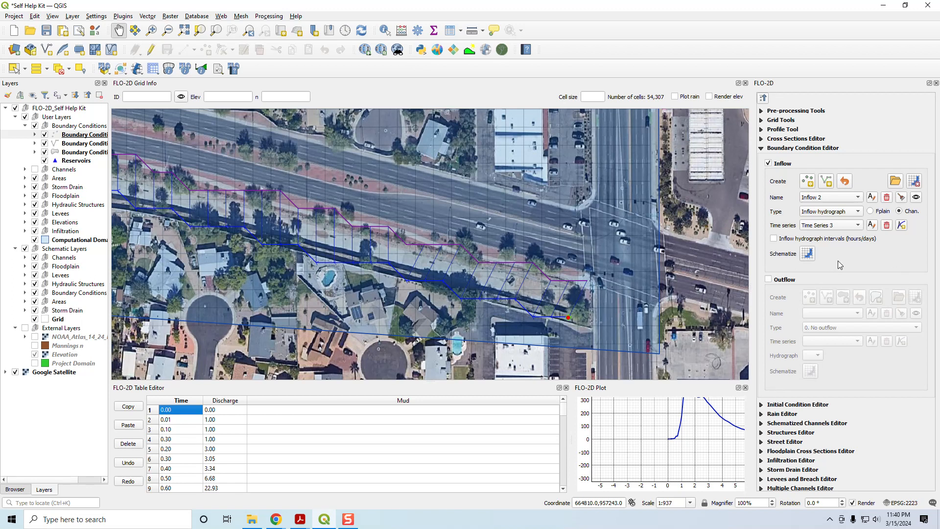
{"action": "left_click", "coordinate": [871, 226]}
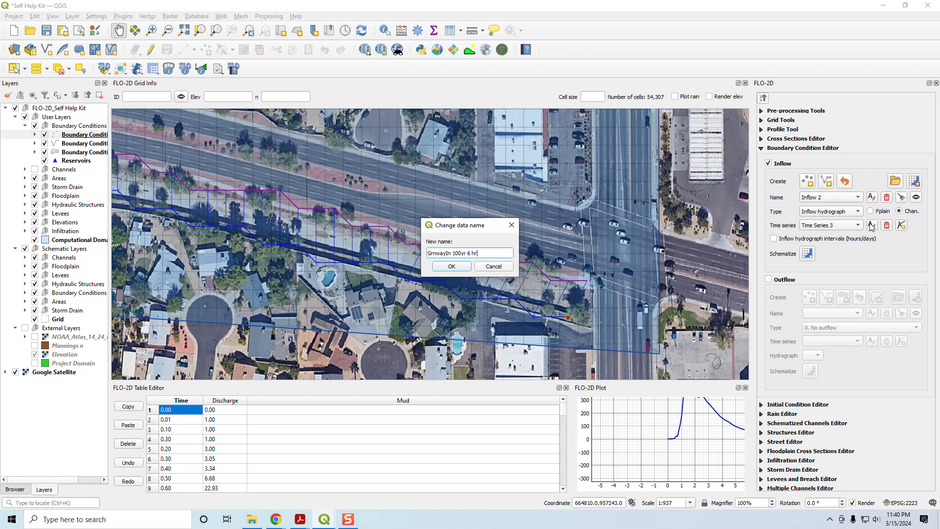
{"action": "left_click", "coordinate": [452, 266]}
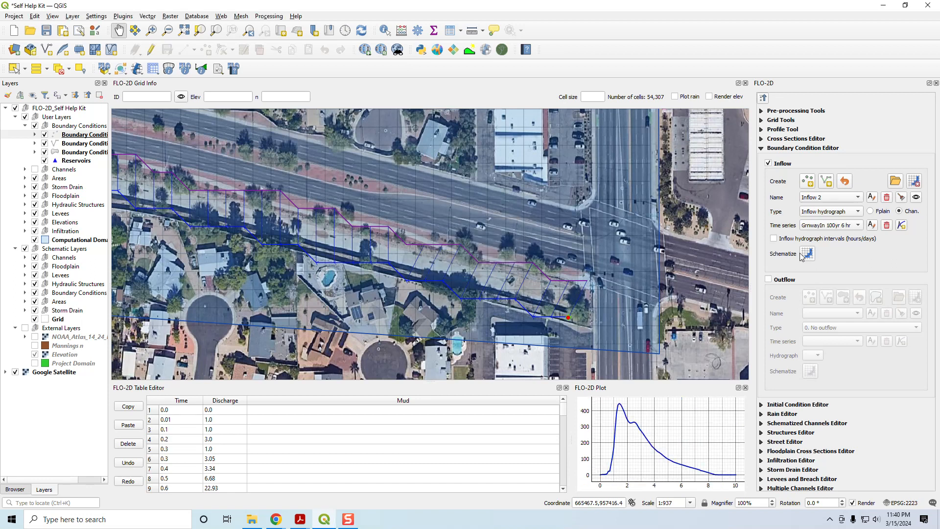
- Switch the Inflow 2 boundary condition's time series to 500cfs Steady
{"action": "left_click", "coordinate": [846, 228]}
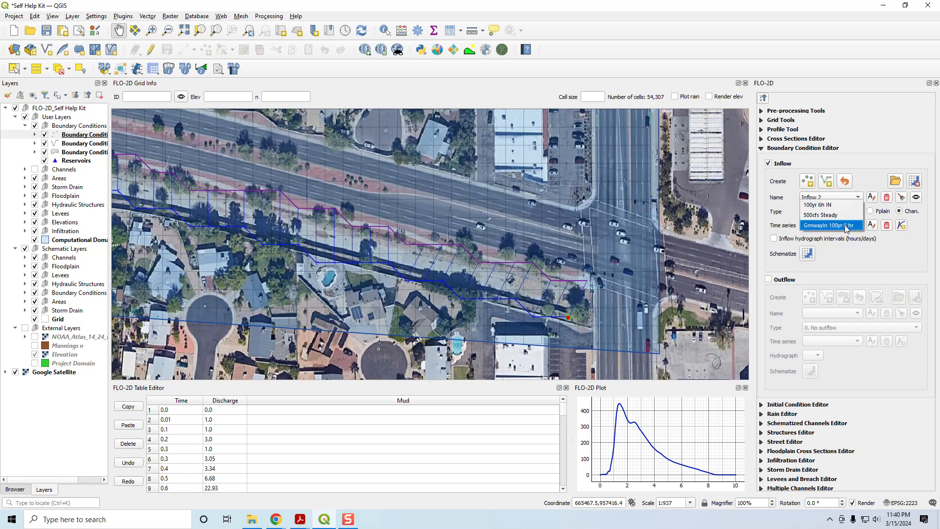
{"action": "left_click", "coordinate": [842, 215]}
{"action": "left_click", "coordinate": [840, 230]}
{"action": "left_click", "coordinate": [840, 237]}
{"action": "left_click", "coordinate": [840, 228]}
{"action": "left_click", "coordinate": [839, 225]}
{"action": "scroll", "coordinate": [839, 219], "scroll_direction": "up", "scroll_amount": 1}
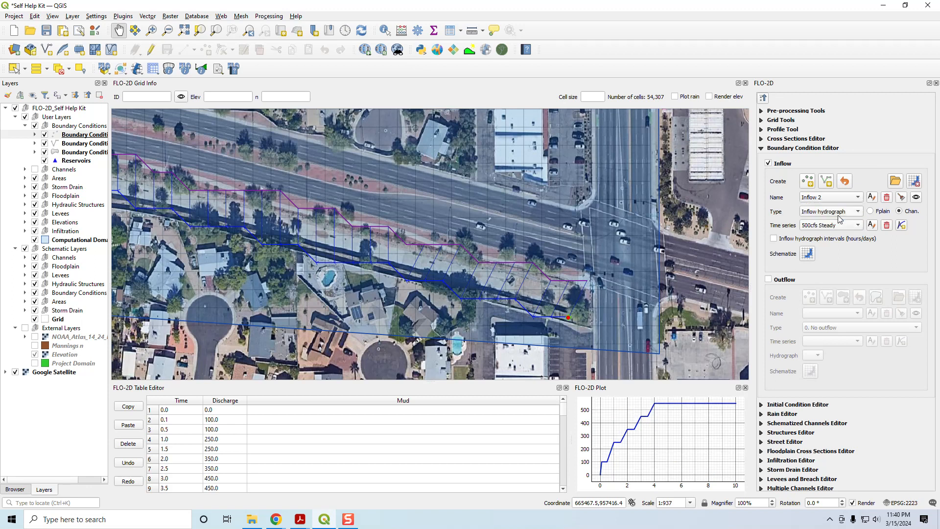
- Schematize the inflow boundary conditions, overwriting the grid cells already defined
{"action": "left_click", "coordinate": [809, 254]}
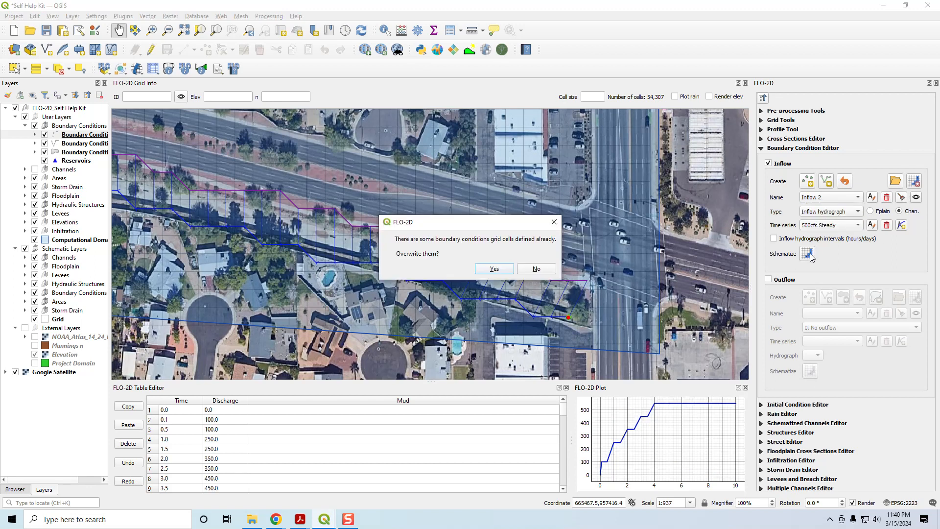
{"action": "left_click", "coordinate": [504, 271]}
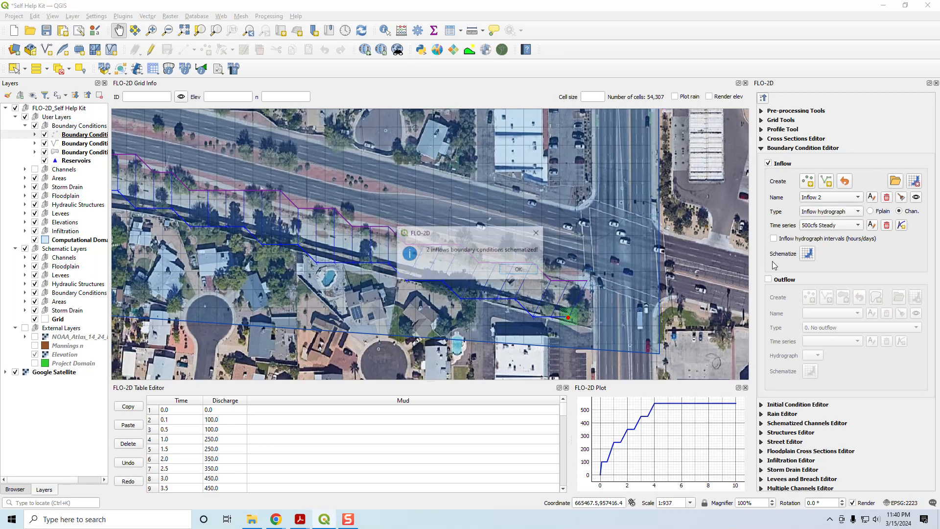
{"action": "left_click", "coordinate": [520, 270]}
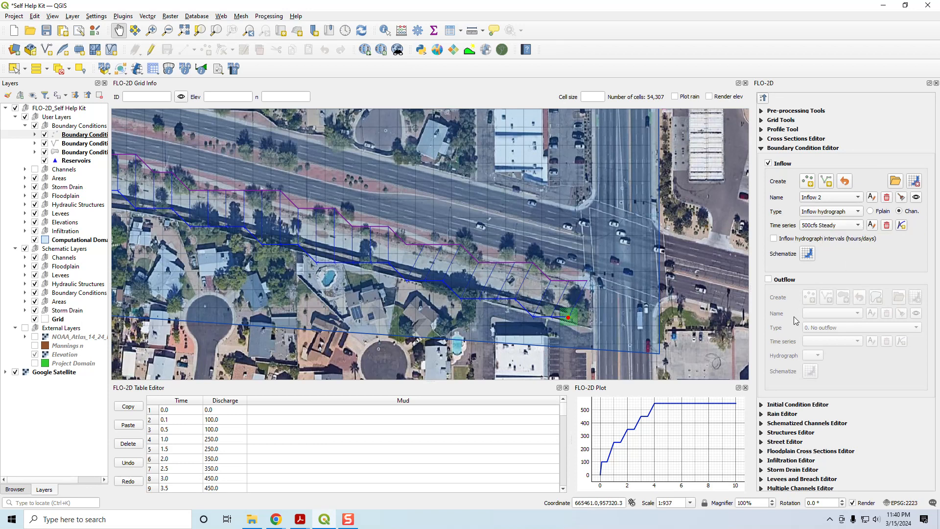
- Enable outflow boundary conditions, add an outflow point on the left bank's first node at the channel's western end, and save it
{"action": "left_click_drag", "start_coordinate": [157, 291], "coordinate": [770, 388]}
{"action": "left_click_drag", "start_coordinate": [256, 302], "coordinate": [735, 348]}
{"action": "left_click_drag", "start_coordinate": [340, 301], "coordinate": [891, 411]}
{"action": "scroll", "coordinate": [464, 283], "scroll_direction": "down", "scroll_amount": 1}
{"action": "left_click_drag", "start_coordinate": [234, 169], "coordinate": [726, 378]}
{"action": "left_click_drag", "start_coordinate": [275, 171], "coordinate": [731, 299]}
{"action": "left_click_drag", "start_coordinate": [211, 193], "coordinate": [677, 289]}
{"action": "scroll", "coordinate": [359, 280], "scroll_direction": "up", "scroll_amount": 1}
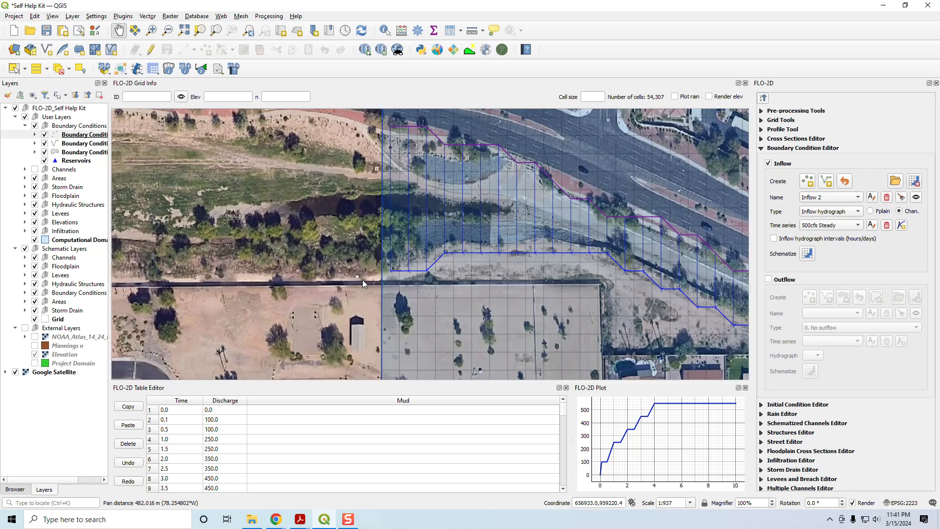
{"action": "left_click", "coordinate": [768, 280]}
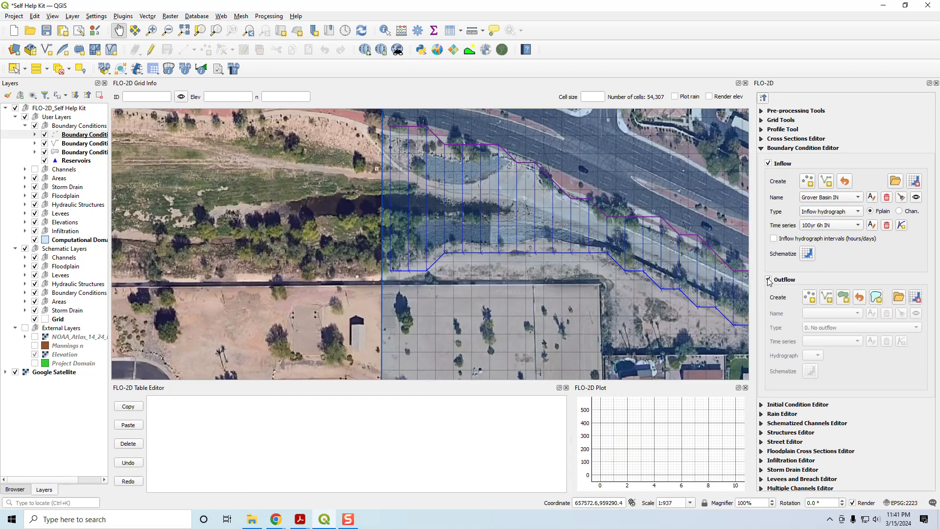
{"action": "left_click", "coordinate": [809, 296]}
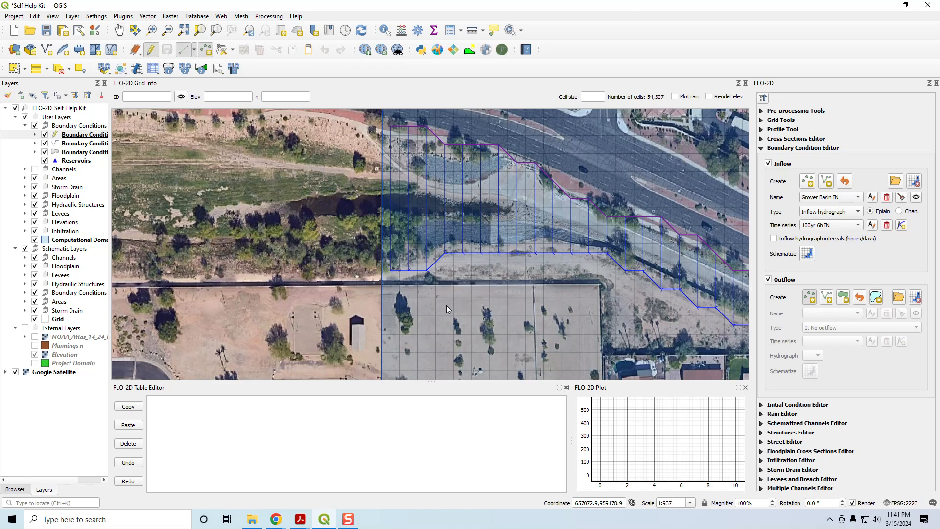
{"action": "left_click", "coordinate": [390, 272]}
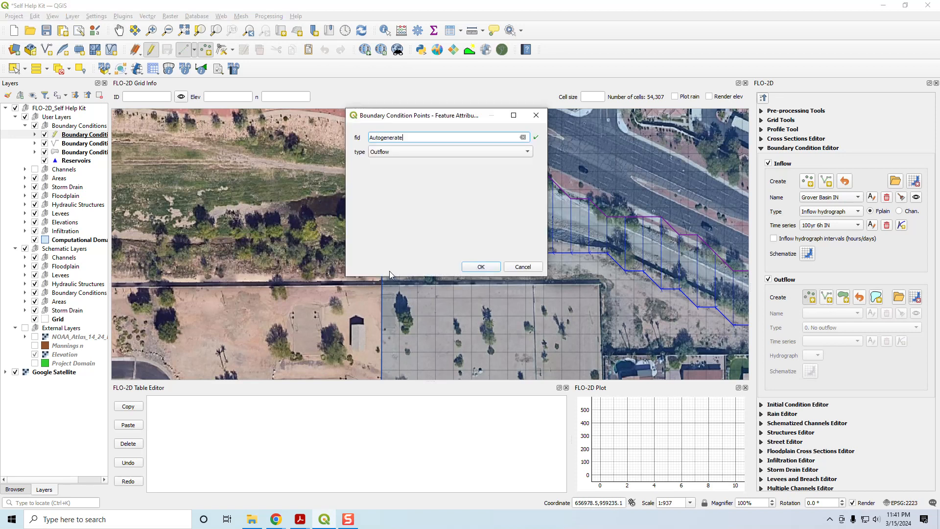
{"action": "left_click", "coordinate": [481, 266]}
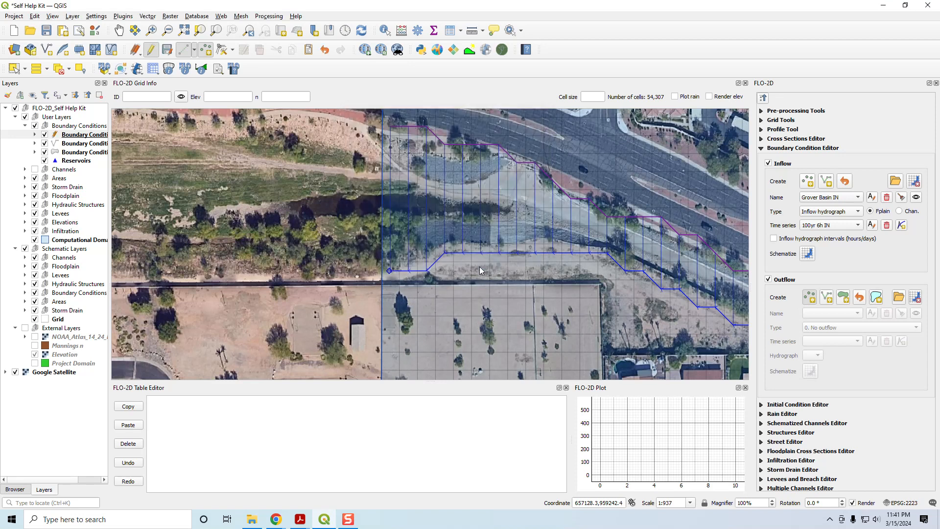
{"action": "left_click", "coordinate": [808, 297]}
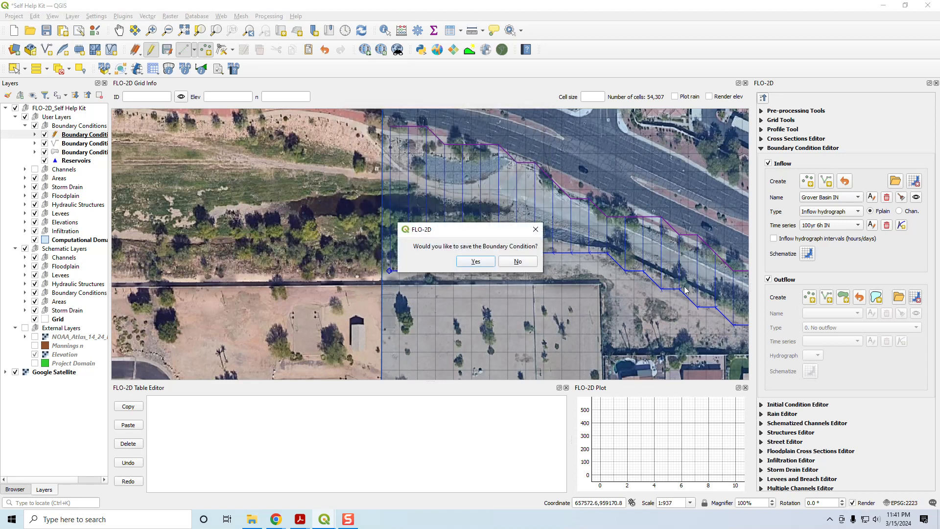
{"action": "left_click", "coordinate": [469, 258]}
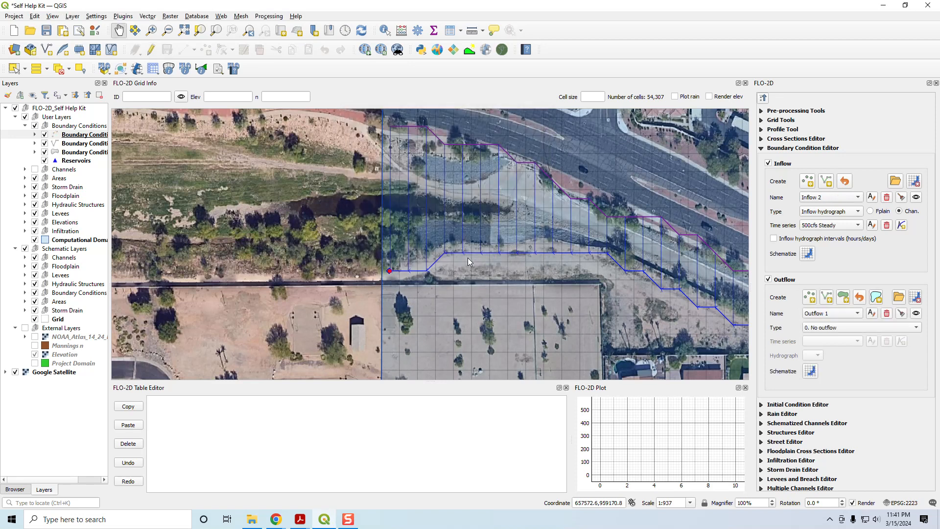
- Rename the new outflow GrnwayOut and set its type to 3. Floodplain and channel outflow (no hydrograph)
{"action": "left_click", "coordinate": [872, 313]}
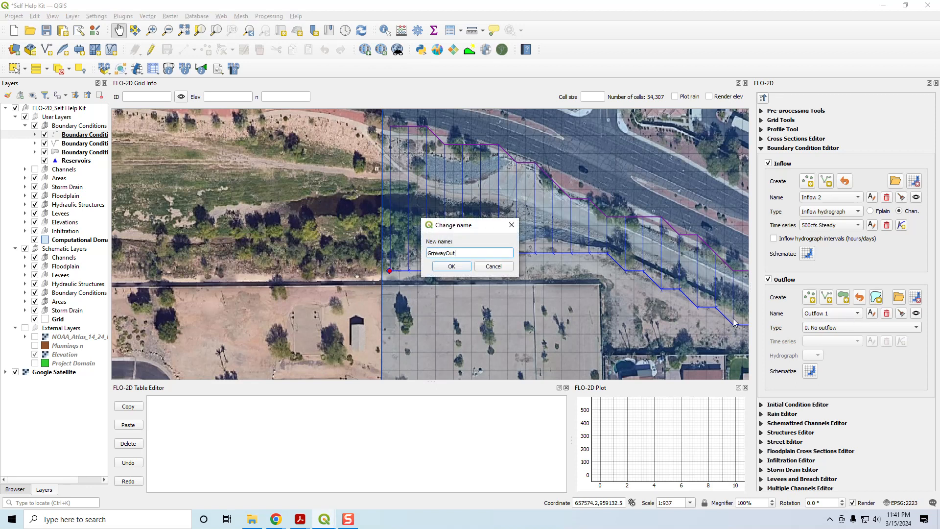
{"action": "left_click", "coordinate": [451, 267]}
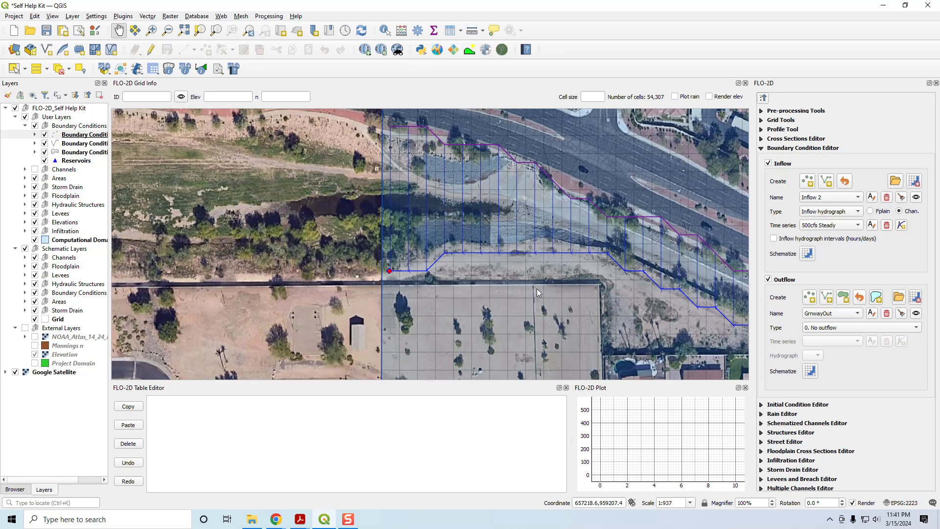
{"action": "left_click", "coordinate": [816, 328]}
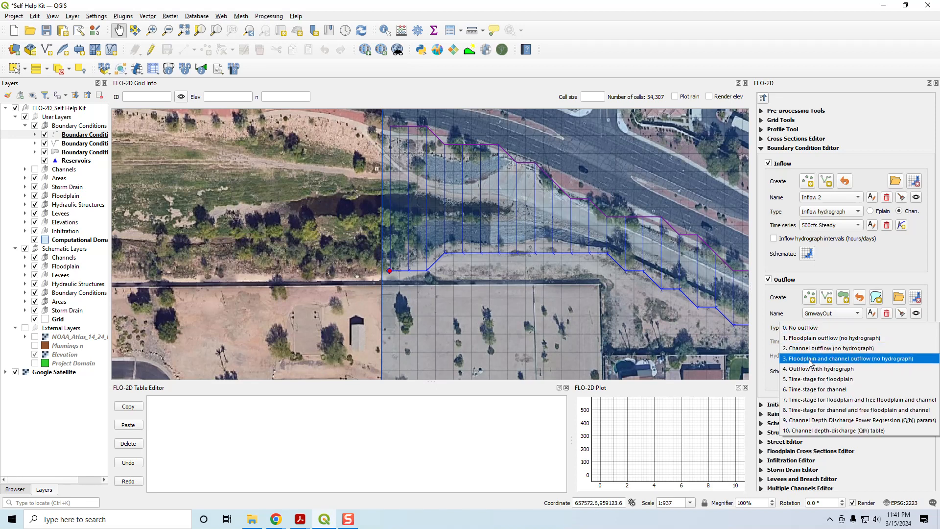
{"action": "left_click", "coordinate": [809, 361]}
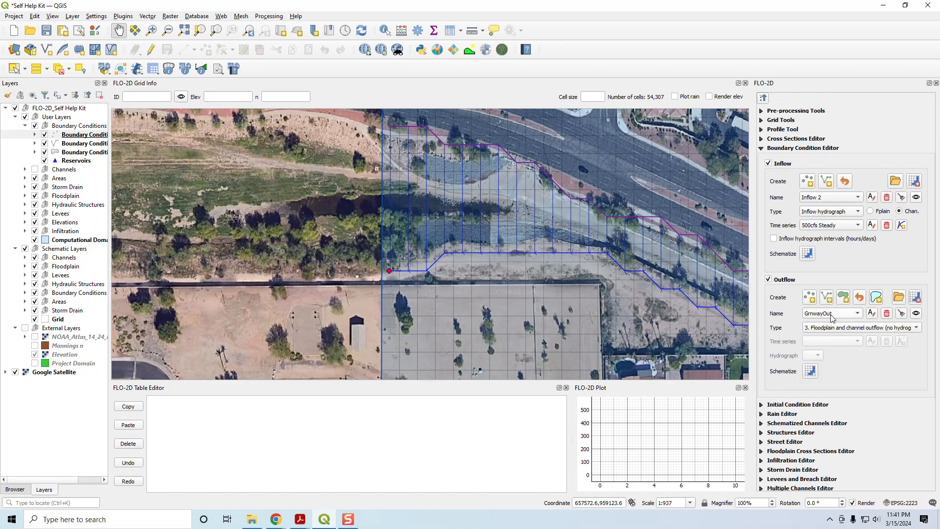
- Schematize the outflow boundary condition
{"action": "left_click", "coordinate": [811, 372]}
{"action": "left_click", "coordinate": [506, 270]}
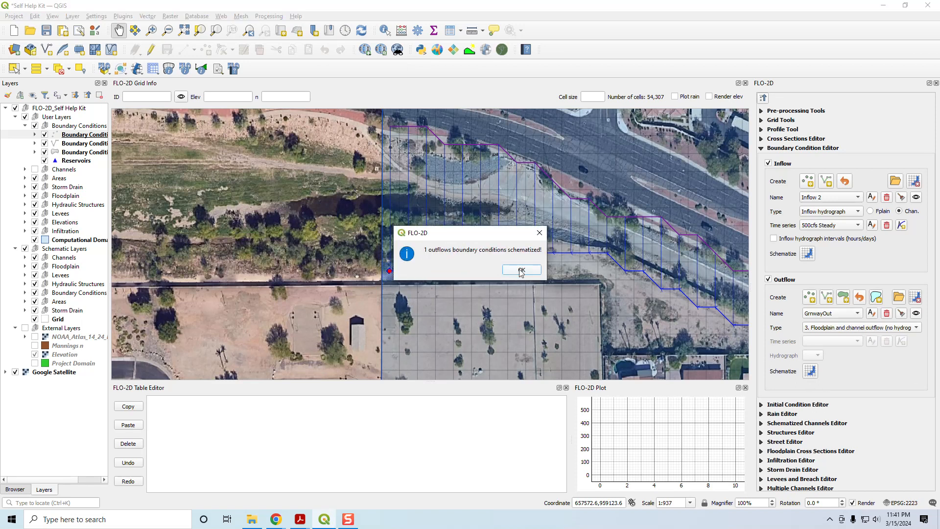
{"action": "left_click", "coordinate": [521, 270]}
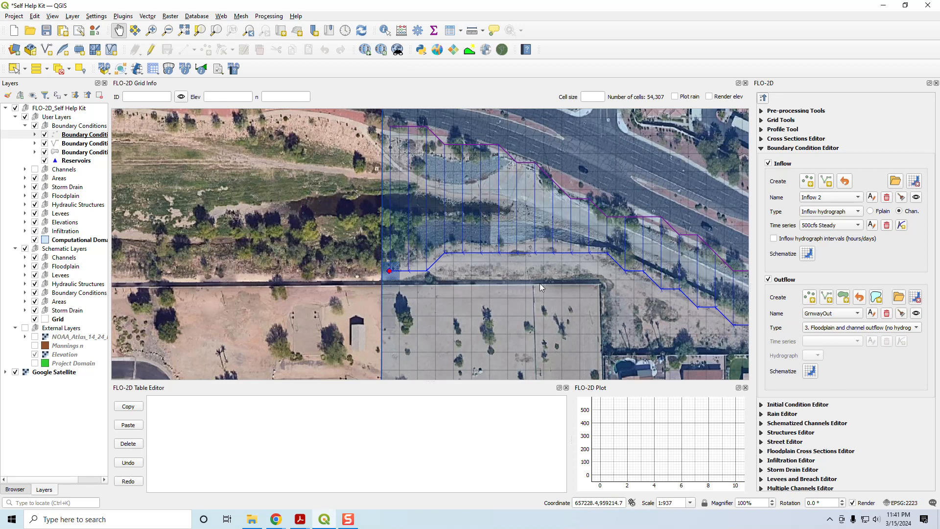
- Examine the whole channel on the map, from the outflow node at the western end to the inflow node at the eastern end
{"action": "scroll", "coordinate": [539, 283], "scroll_direction": "down", "scroll_amount": 1}
{"action": "left_click_drag", "start_coordinate": [457, 282], "coordinate": [262, 238]}
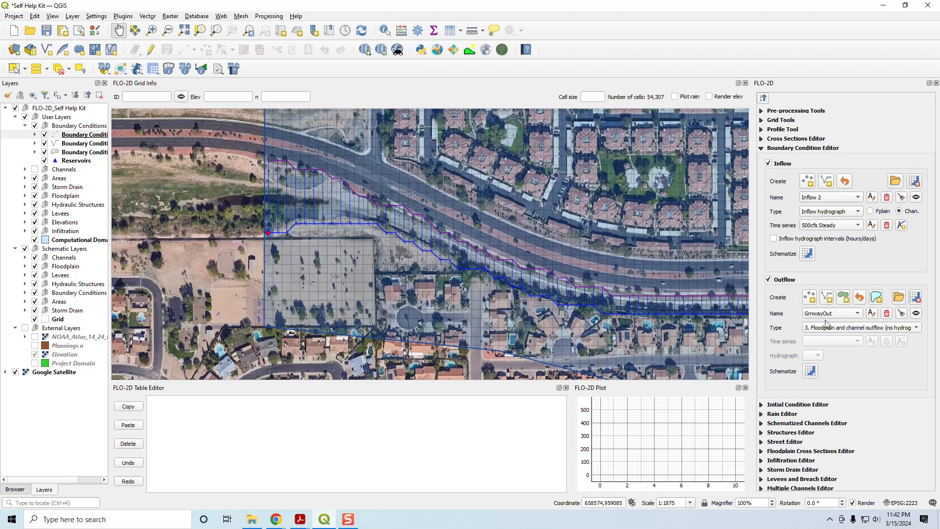
{"action": "left_click_drag", "start_coordinate": [633, 305], "coordinate": [253, 240]}
{"action": "left_click_drag", "start_coordinate": [646, 271], "coordinate": [331, 294]}
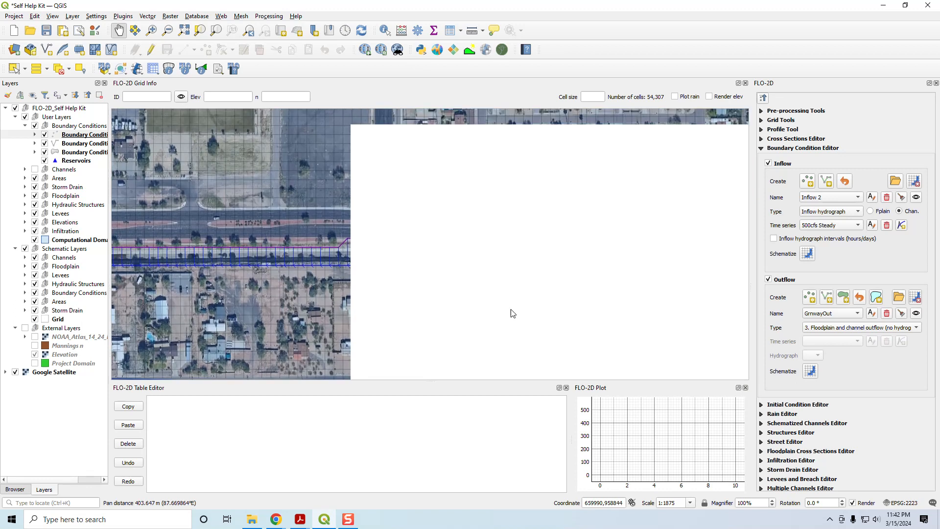
{"action": "left_click_drag", "start_coordinate": [624, 313], "coordinate": [371, 90]}
{"action": "left_click_drag", "start_coordinate": [630, 280], "coordinate": [294, 185]}
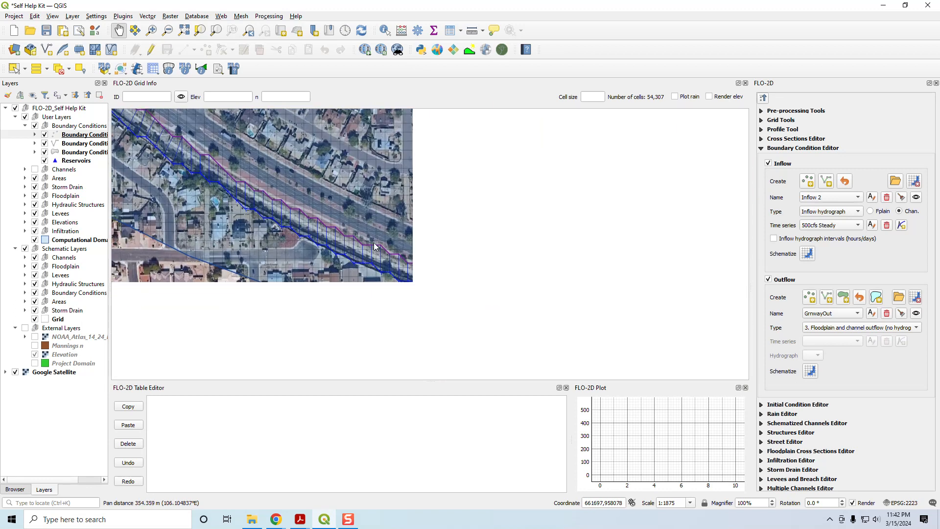
{"action": "scroll", "coordinate": [661, 341], "scroll_direction": "down", "scroll_amount": 1}
{"action": "left_click_drag", "start_coordinate": [660, 341], "coordinate": [139, 218]}
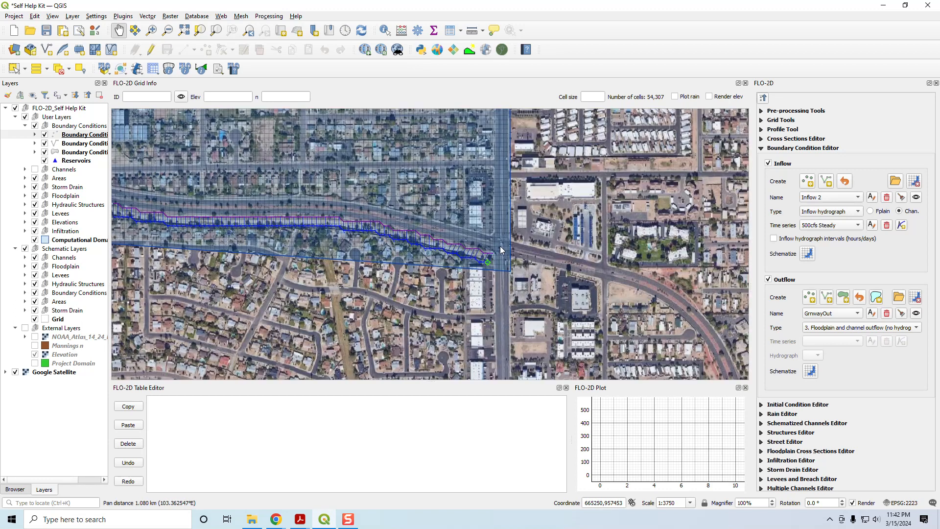
{"action": "scroll", "coordinate": [488, 256], "scroll_direction": "up", "scroll_amount": 1}
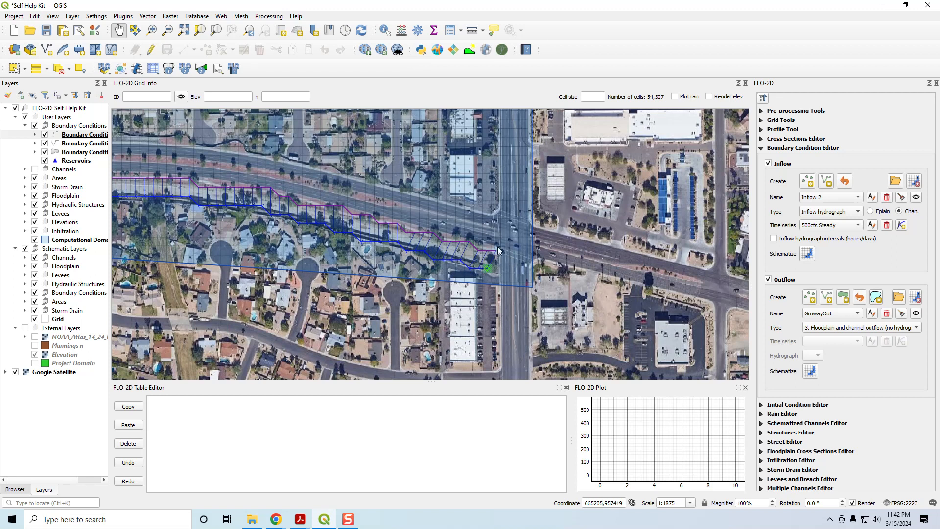
{"action": "scroll", "coordinate": [548, 280], "scroll_direction": "down", "scroll_amount": 1}
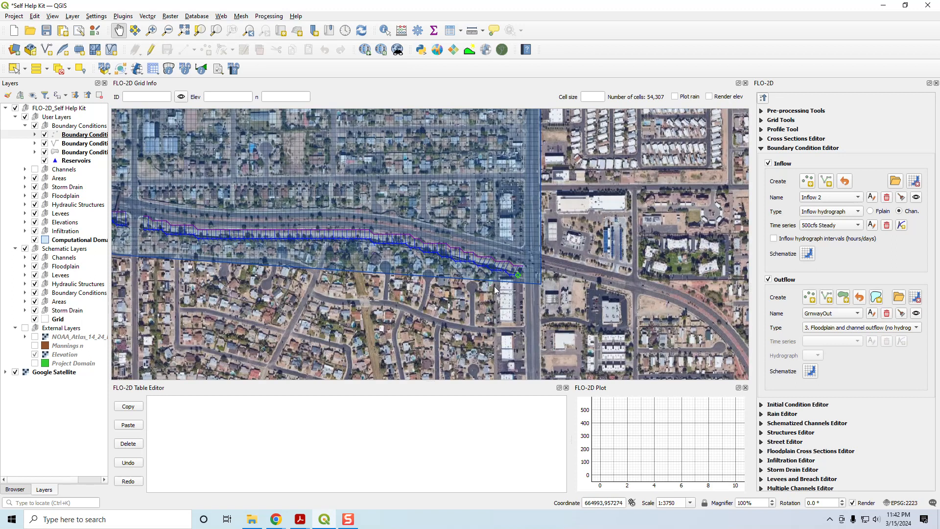
{"action": "scroll", "coordinate": [392, 283], "scroll_direction": "down", "scroll_amount": 1}
{"action": "left_click_drag", "start_coordinate": [378, 279], "coordinate": [602, 325]}
{"action": "left_click_drag", "start_coordinate": [479, 297], "coordinate": [537, 328]}
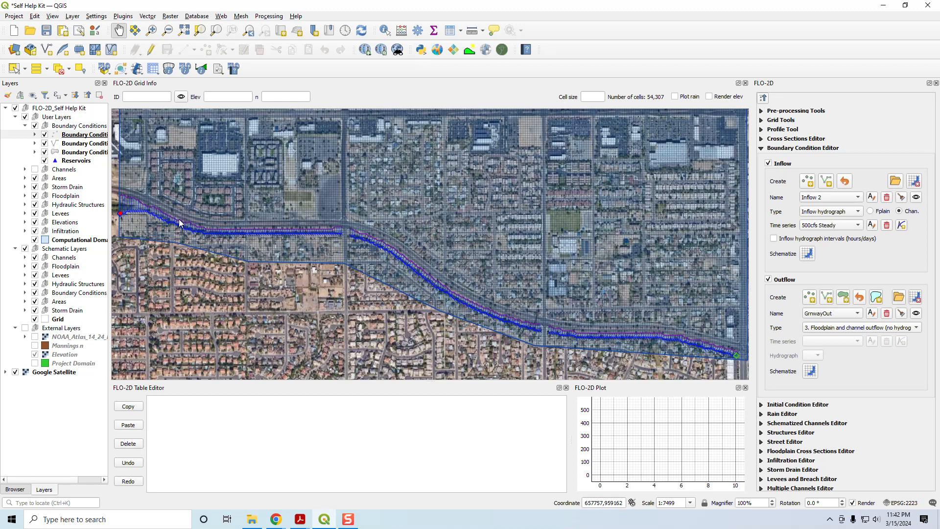
- Start a DAT file export of the FLO-2D model and choose the FLO-2D Channel Test folder as its destination
{"action": "left_click", "coordinate": [137, 71]}
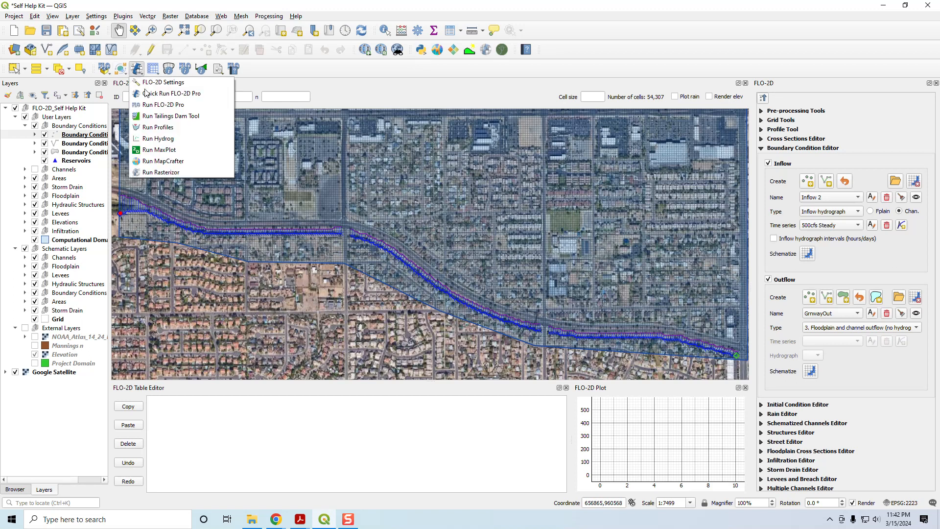
{"action": "left_click", "coordinate": [123, 72]}
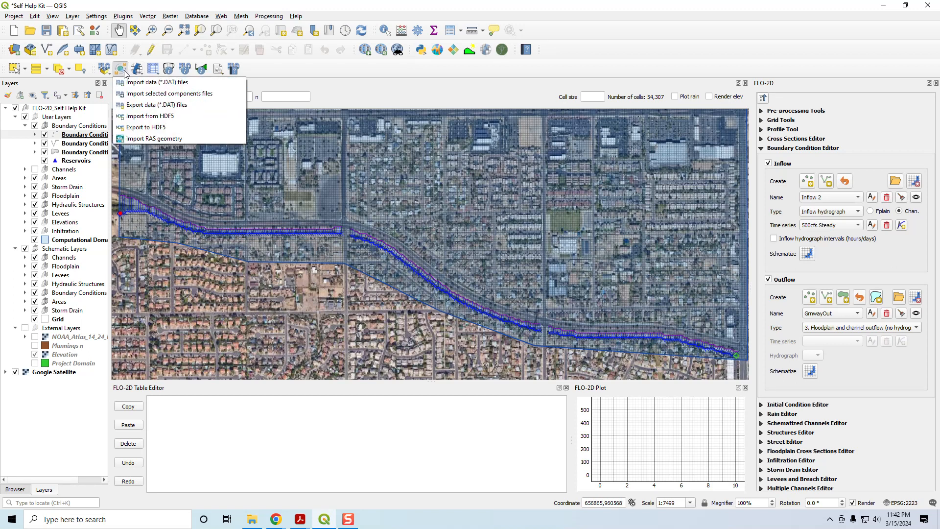
{"action": "left_click", "coordinate": [137, 105]}
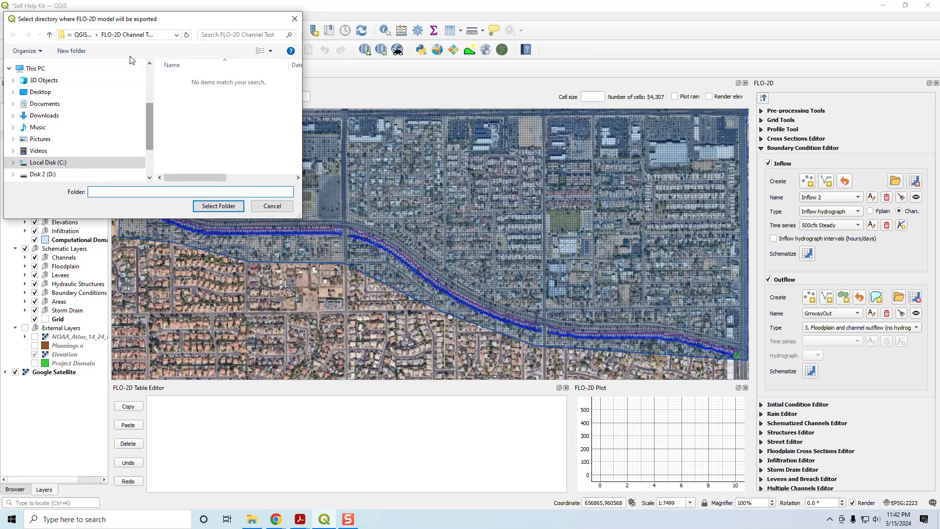
{"action": "left_click", "coordinate": [126, 37]}
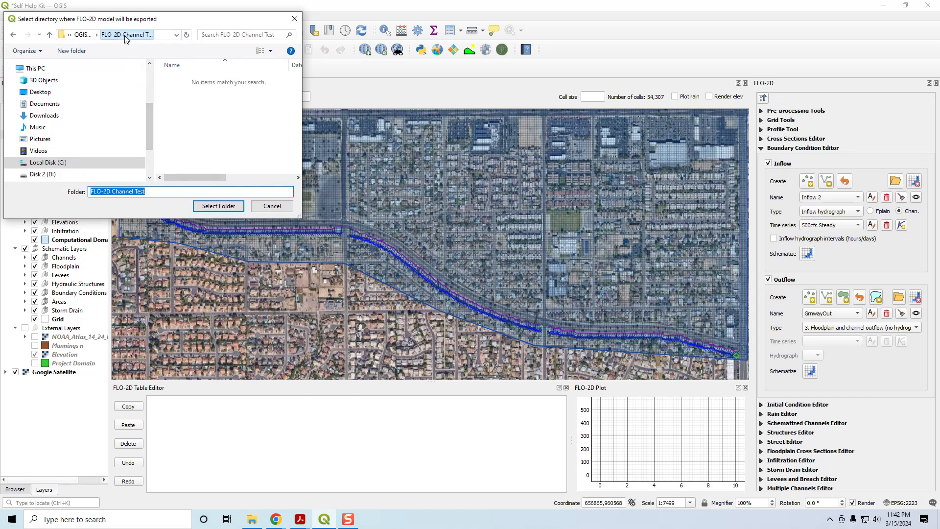
{"action": "left_click", "coordinate": [219, 206]}
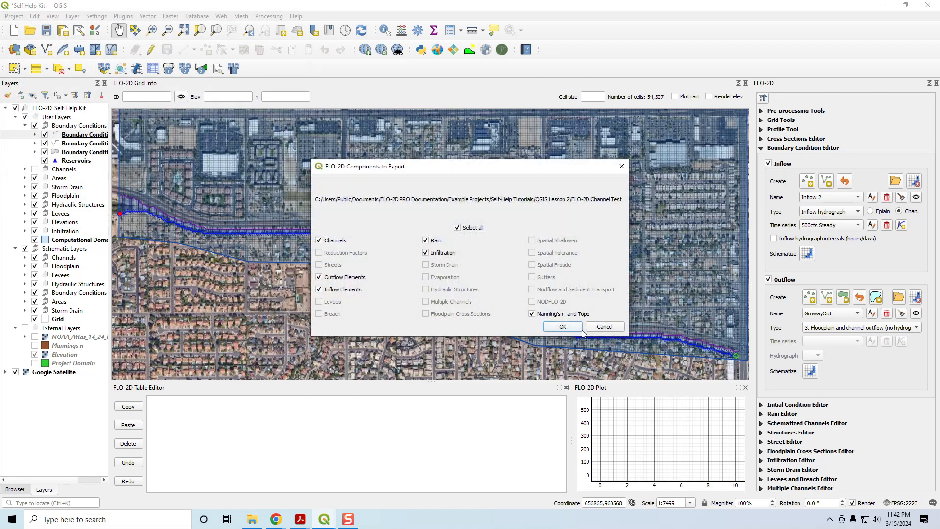
- Switch to File Explorer, open the FLO-2D Channel Test folder in QGIS Lesson 2, and delete everything in it
{"action": "left_click", "coordinate": [253, 520]}
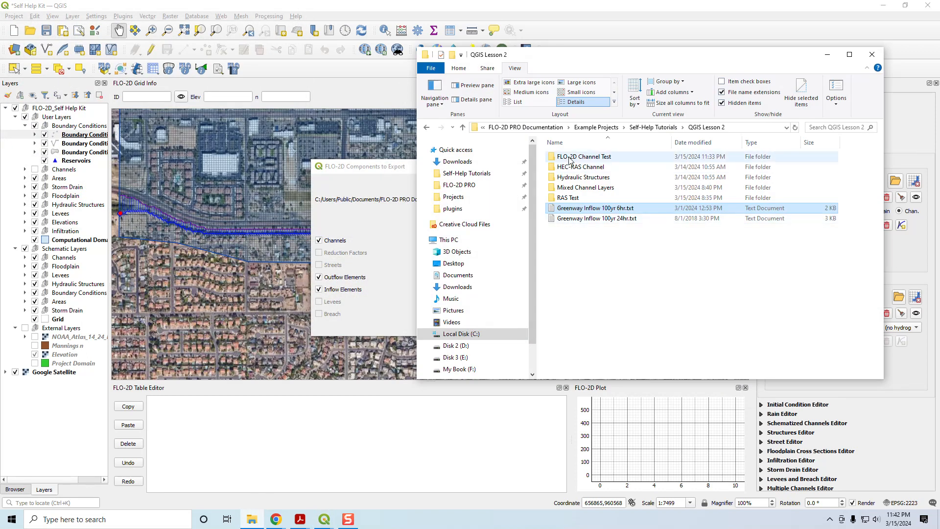
{"action": "double_click", "coordinate": [578, 156]}
{"action": "key", "text": "ctrl+a"}
{"action": "key", "text": "Delete"}
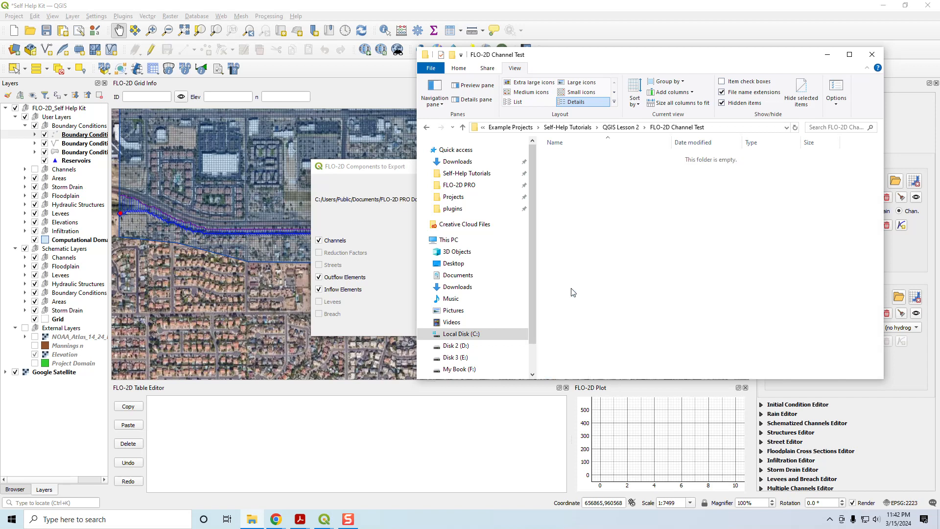
- Return to QGIS and export the model with the Channels, Outflow Elements, Inflow Elements, Rain, Infiltration, and Manning's n and Topo components
{"action": "left_click", "coordinate": [378, 179]}
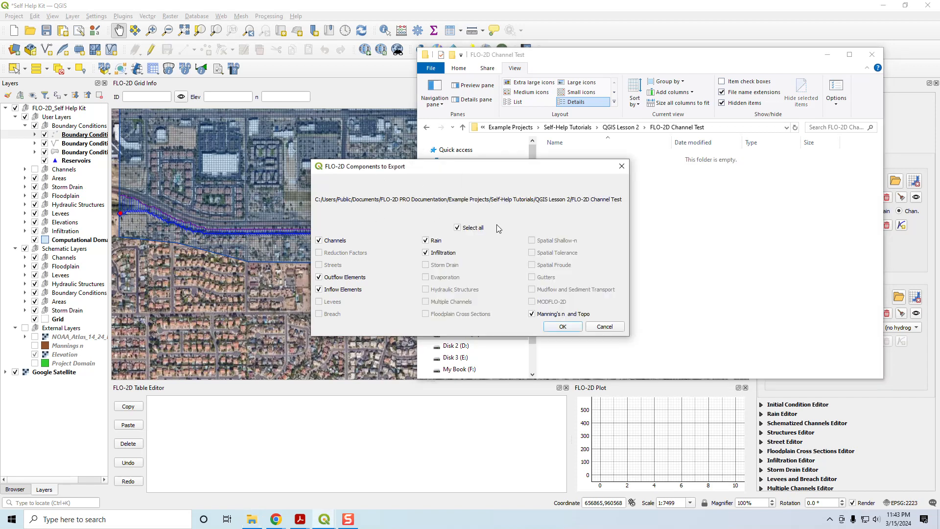
{"action": "left_click", "coordinate": [562, 327]}
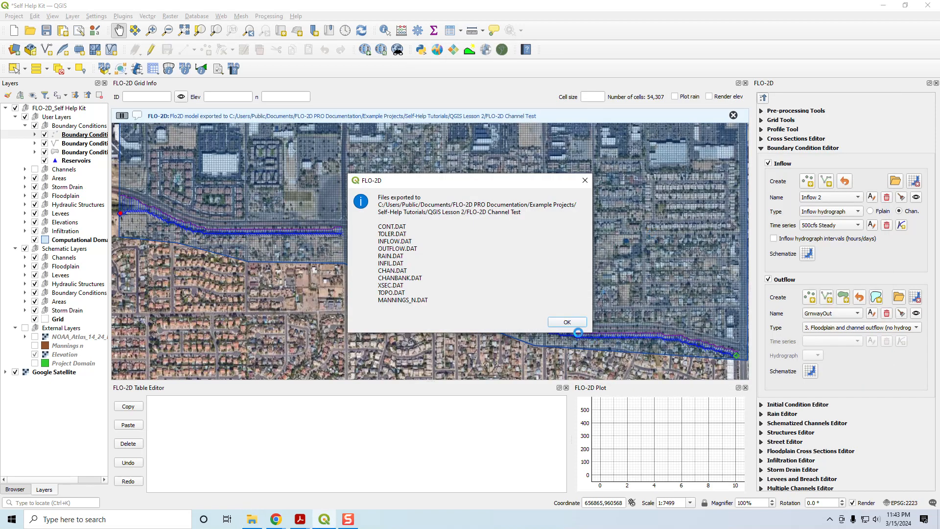
{"action": "left_click", "coordinate": [567, 322]}
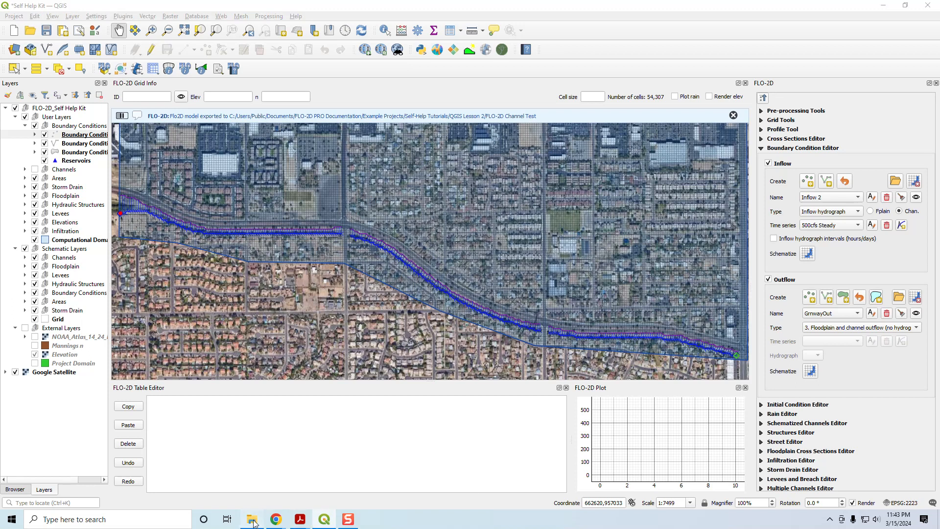
- Open the exported CHAN, CHANBANK, CONT, XSEC, INFLOW and OUTFLOW DAT files together from File Explorer in Notepad++
{"action": "left_click", "coordinate": [252, 520]}
{"action": "left_click_drag", "start_coordinate": [575, 282], "coordinate": [573, 173]}
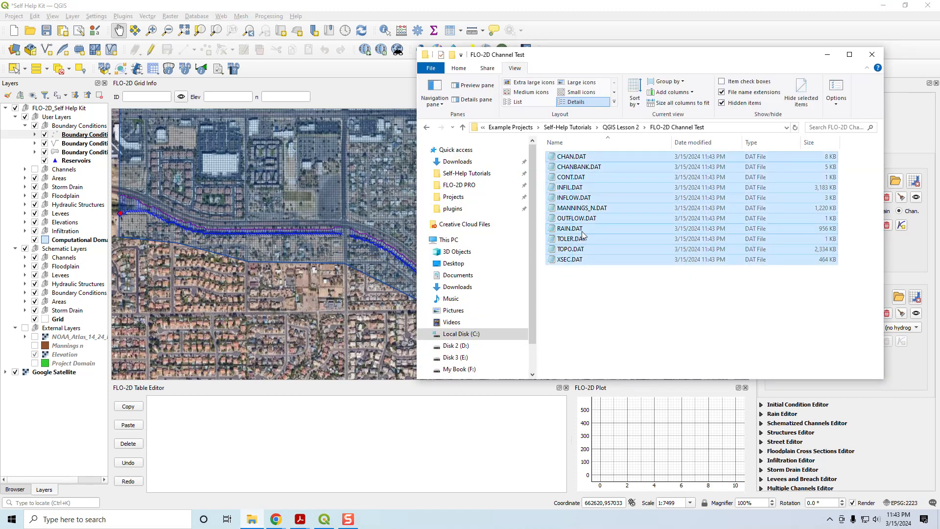
{"action": "left_click", "coordinate": [583, 188]}
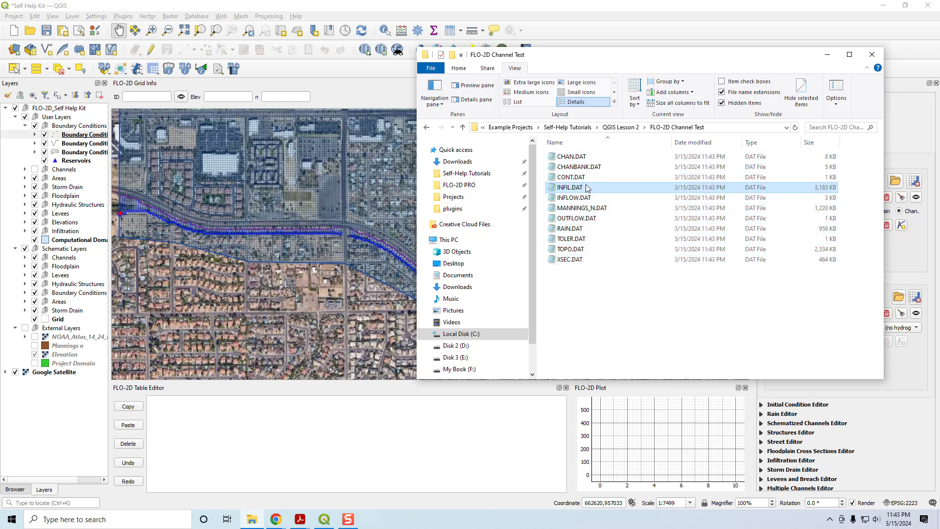
{"action": "left_click", "coordinate": [582, 178]}
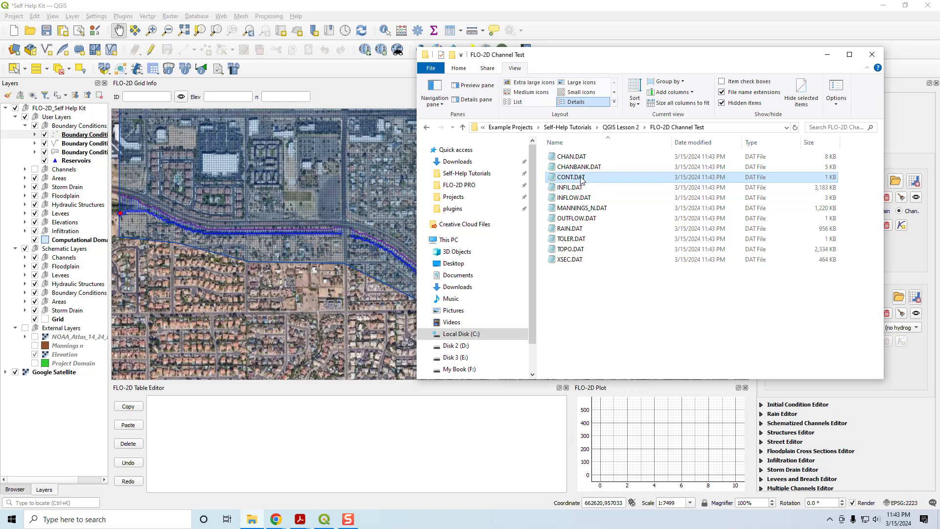
{"action": "left_click", "coordinate": [572, 157], "text": "shift"}
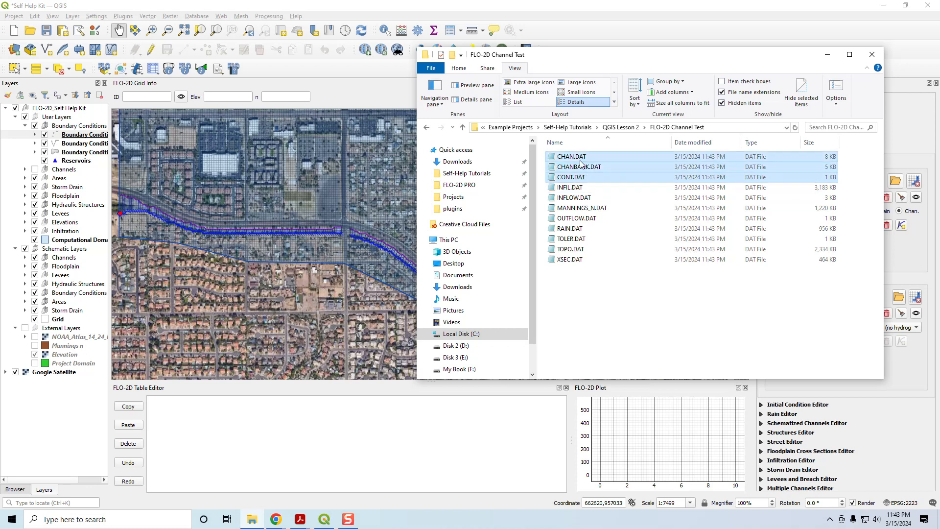
{"action": "left_click", "coordinate": [573, 259], "text": "ctrl"}
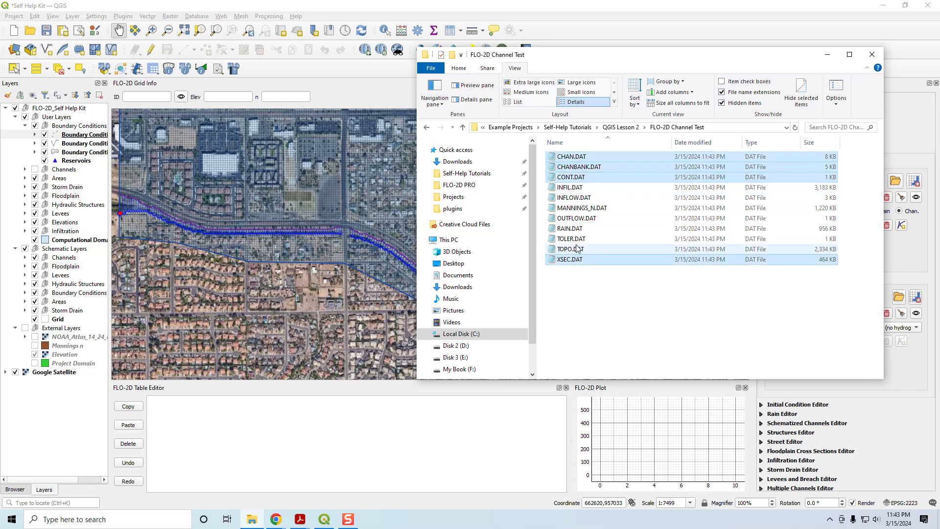
{"action": "left_click", "coordinate": [578, 198], "text": "ctrl"}
{"action": "left_click", "coordinate": [580, 218], "text": "ctrl"}
{"action": "right_click", "coordinate": [580, 218]}
{"action": "left_click", "coordinate": [558, 244]}
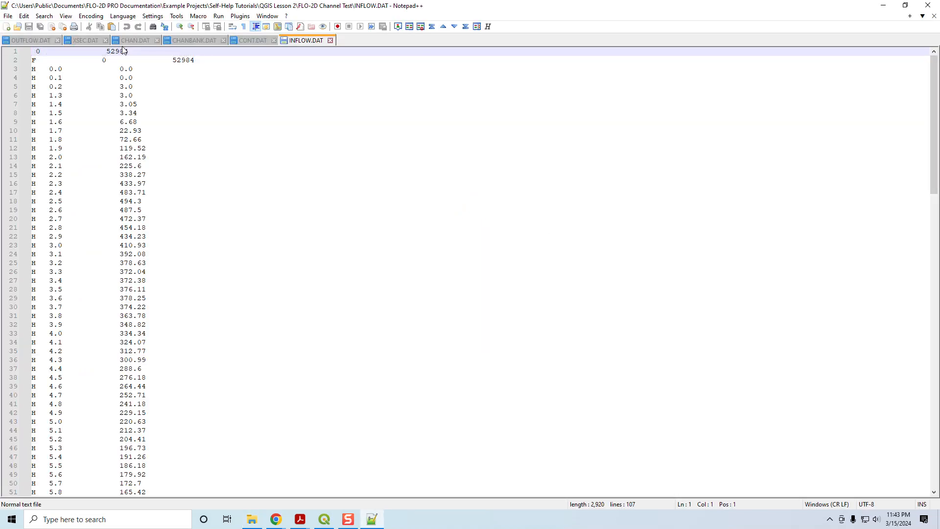
- Check the control switches in CONT.DAT, including those on lines 2 and 7, and close the file
{"action": "left_click", "coordinate": [251, 39]}
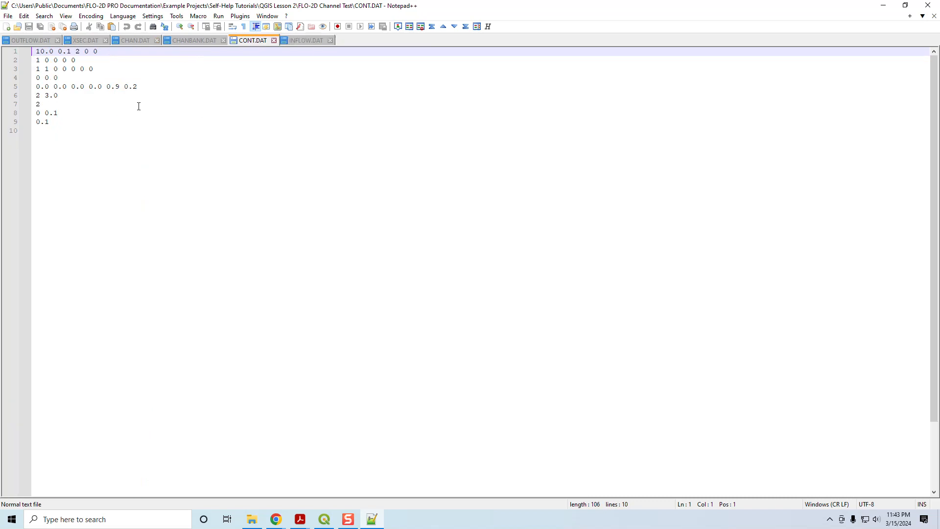
{"action": "double_click", "coordinate": [47, 68]}
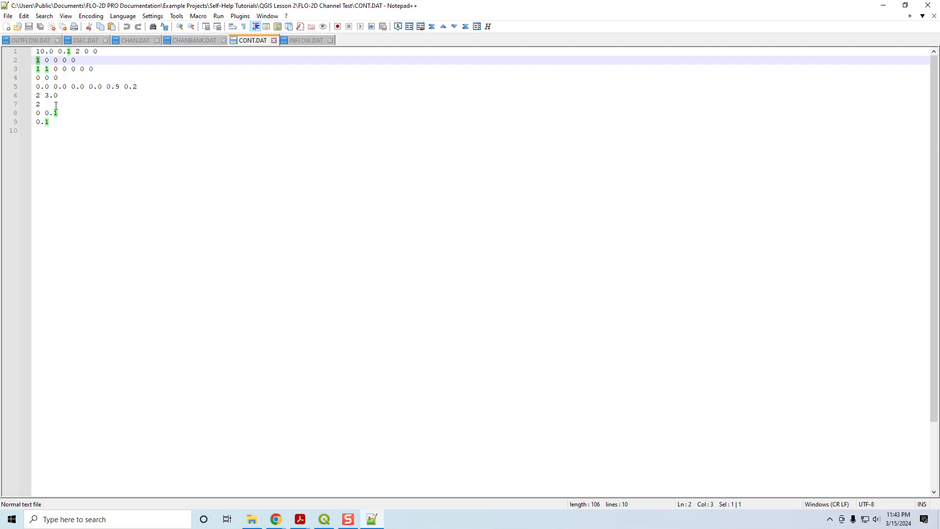
{"action": "left_click_drag", "start_coordinate": [41, 105], "coordinate": [30, 103]}
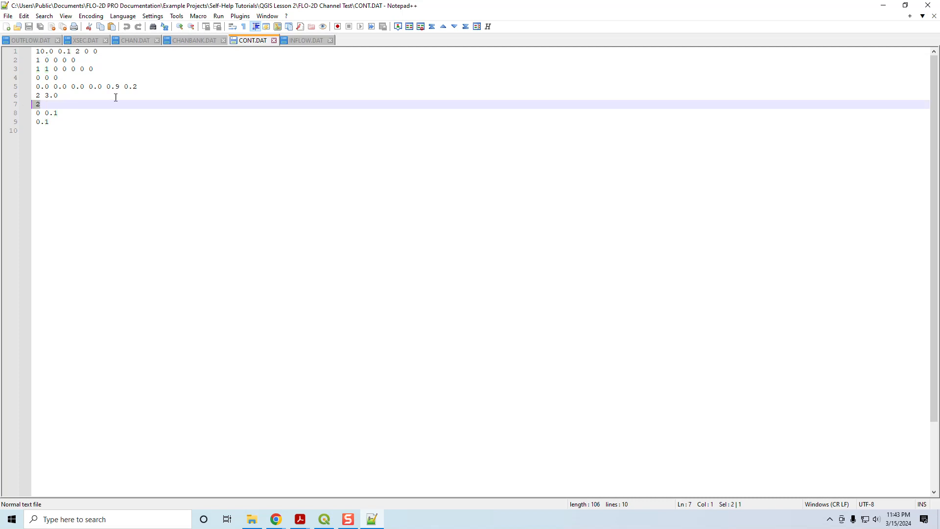
{"action": "left_click", "coordinate": [273, 40]}
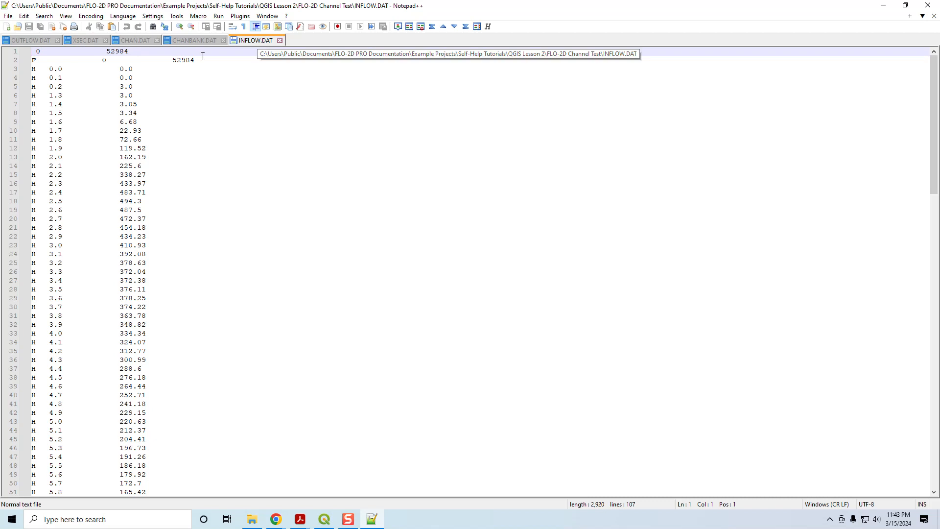
- Review the floodplain and channel inflow entries in INFLOW.DAT, including the channel inflow's node and hydrograph, and close the file
{"action": "left_click_drag", "start_coordinate": [31, 61], "coordinate": [68, 62]}
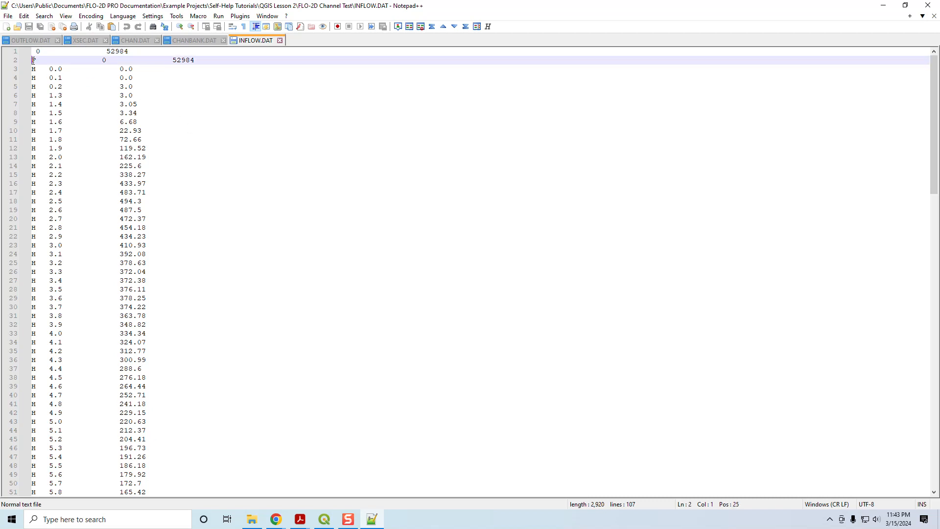
{"action": "left_click_drag", "start_coordinate": [933, 122], "coordinate": [924, 363]}
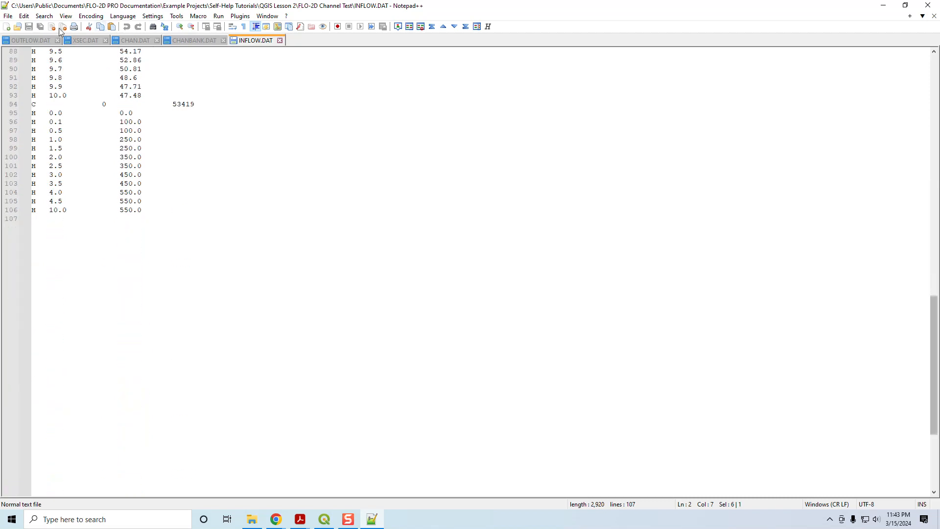
{"action": "left_click", "coordinate": [33, 104]}
{"action": "left_click_drag", "start_coordinate": [147, 212], "coordinate": [218, 98]}
{"action": "left_click", "coordinate": [182, 100]}
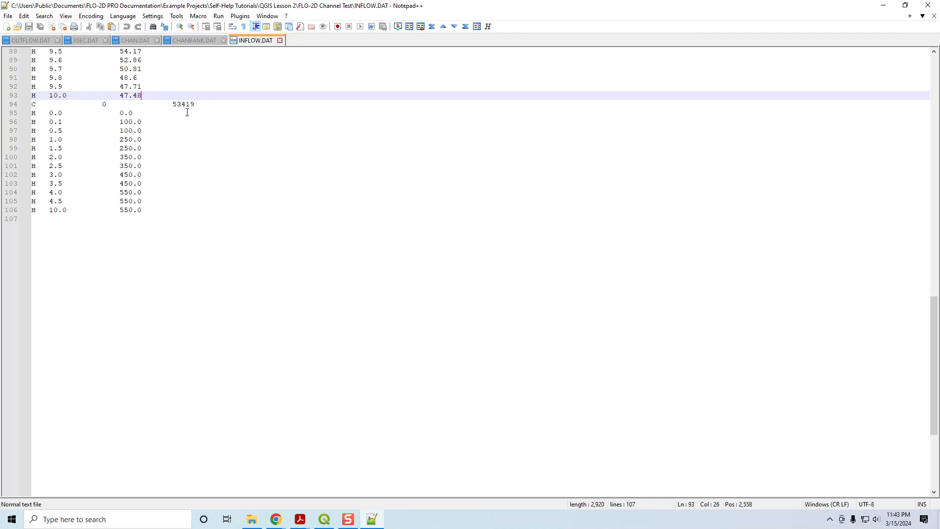
{"action": "double_click", "coordinate": [182, 104]}
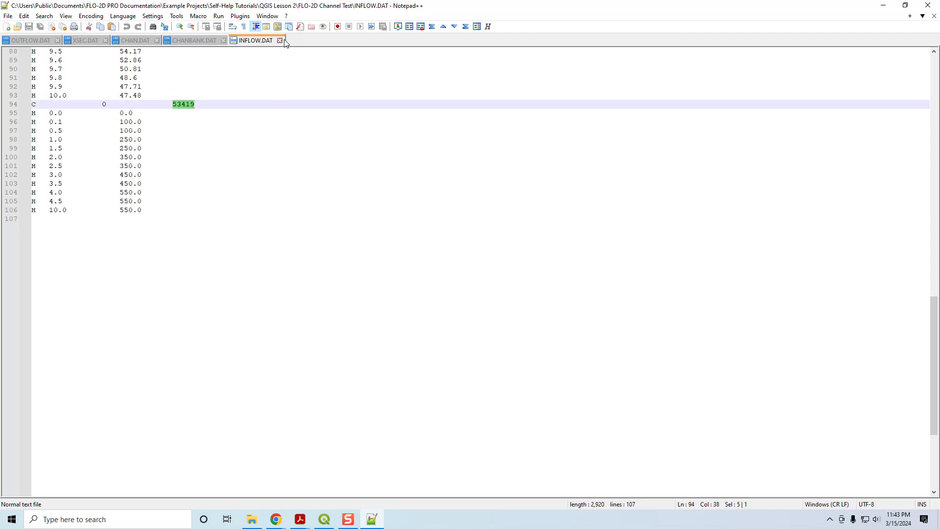
{"action": "left_click_drag", "start_coordinate": [98, 104], "coordinate": [110, 105]}
{"action": "left_click", "coordinate": [106, 105]}
{"action": "left_click", "coordinate": [280, 40]}
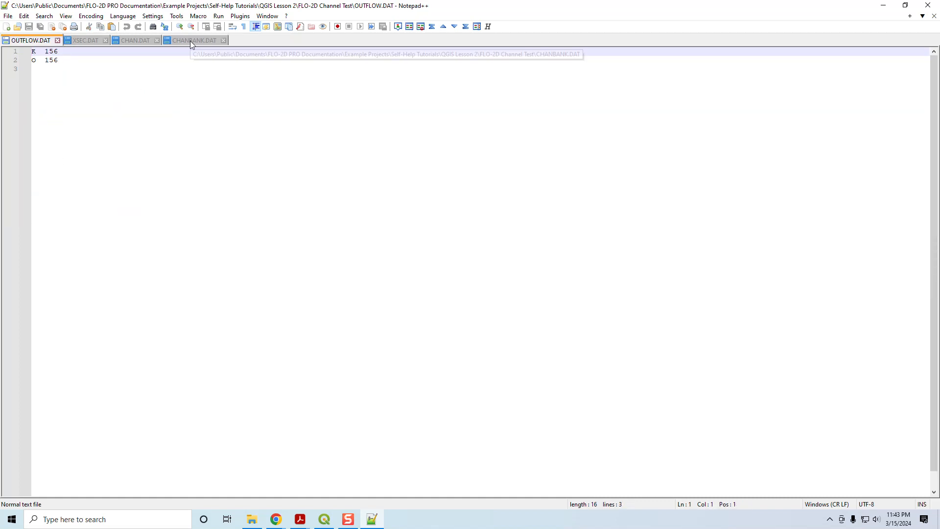
- Review the K and O outflow lines in OUTFLOW.DAT and close the file
{"action": "left_click_drag", "start_coordinate": [71, 59], "coordinate": [21, 51]}
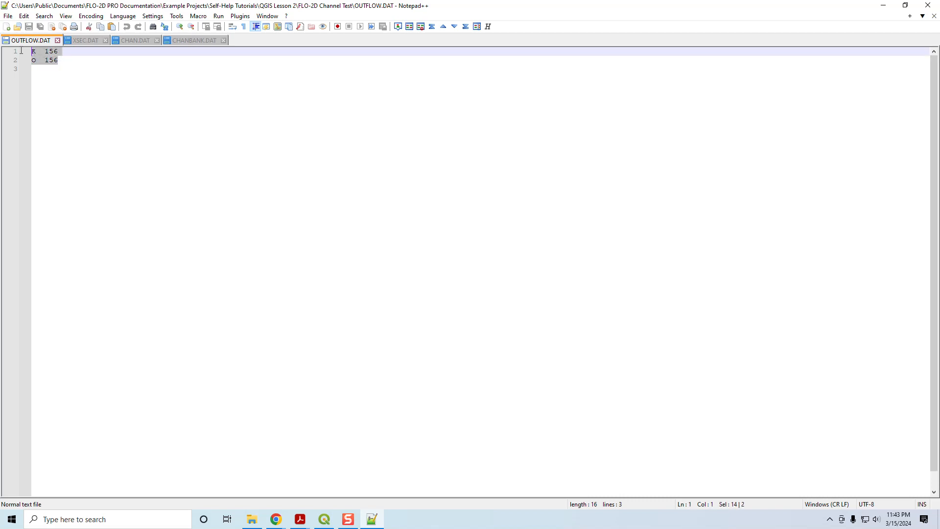
{"action": "left_click", "coordinate": [64, 62]}
{"action": "left_click_drag", "start_coordinate": [74, 64], "coordinate": [25, 63]}
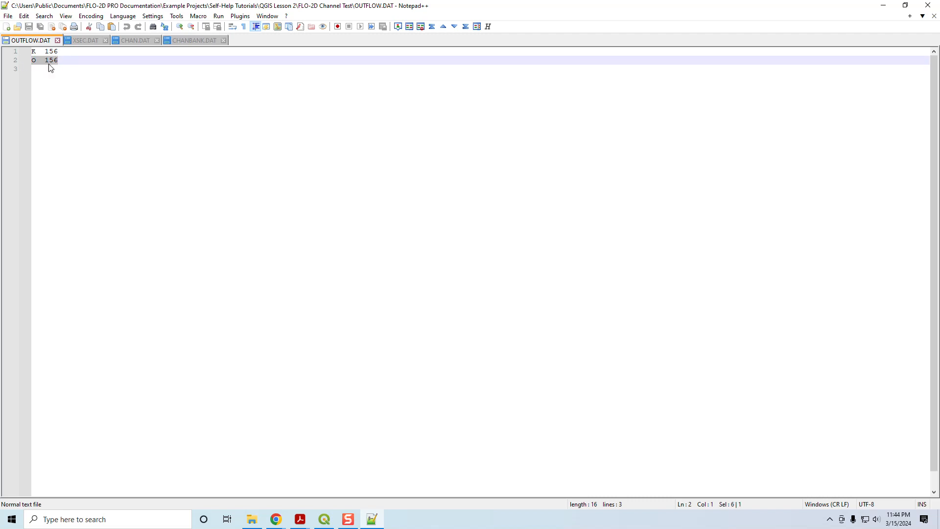
{"action": "left_click_drag", "start_coordinate": [59, 62], "coordinate": [18, 48]}
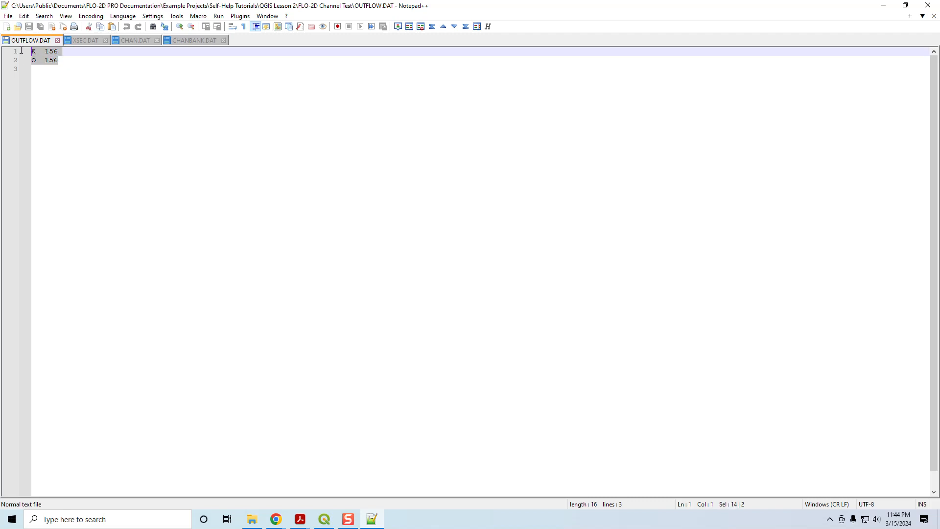
{"action": "left_click", "coordinate": [57, 41]}
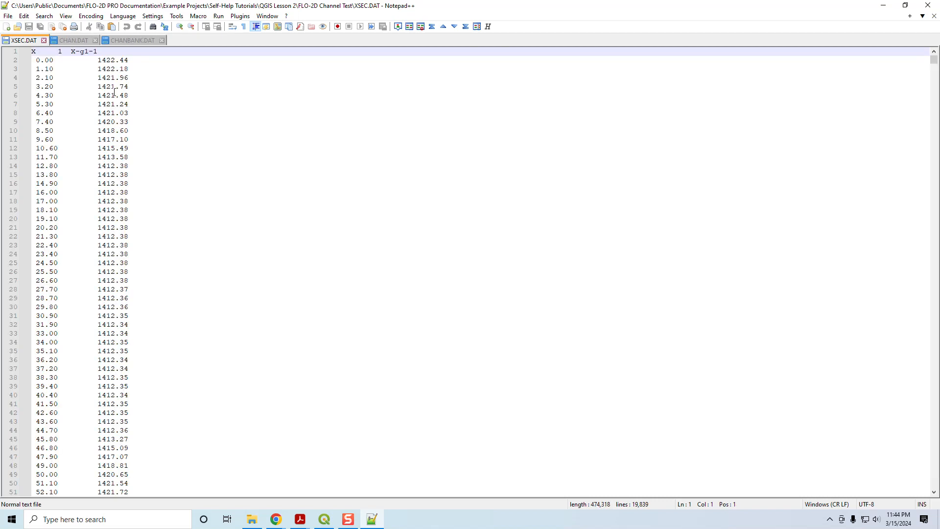
- Look through CHANBANK.DAT, XSEC.DAT and CHAN.DAT, and move XSEC.DAT to the other view beside CHAN.DAT
{"action": "left_click", "coordinate": [69, 40]}
{"action": "left_click", "coordinate": [127, 39]}
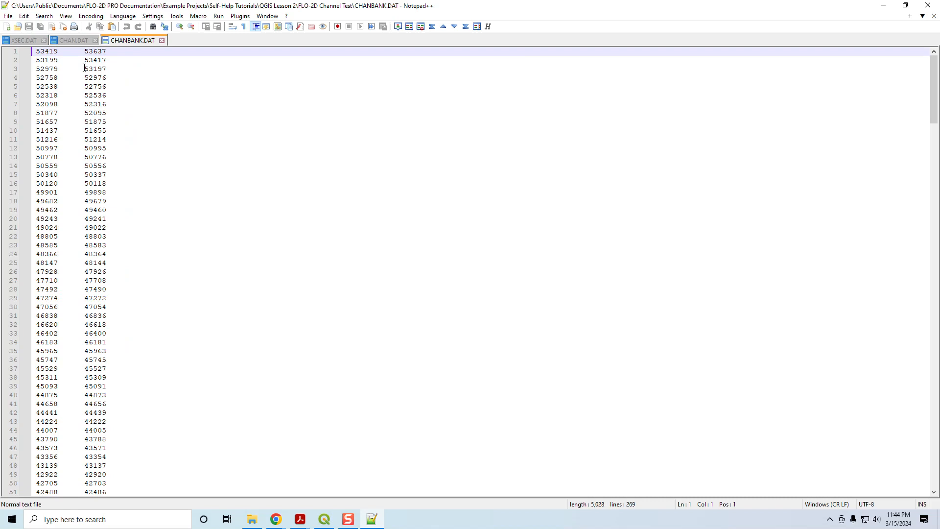
{"action": "left_click", "coordinate": [20, 40]}
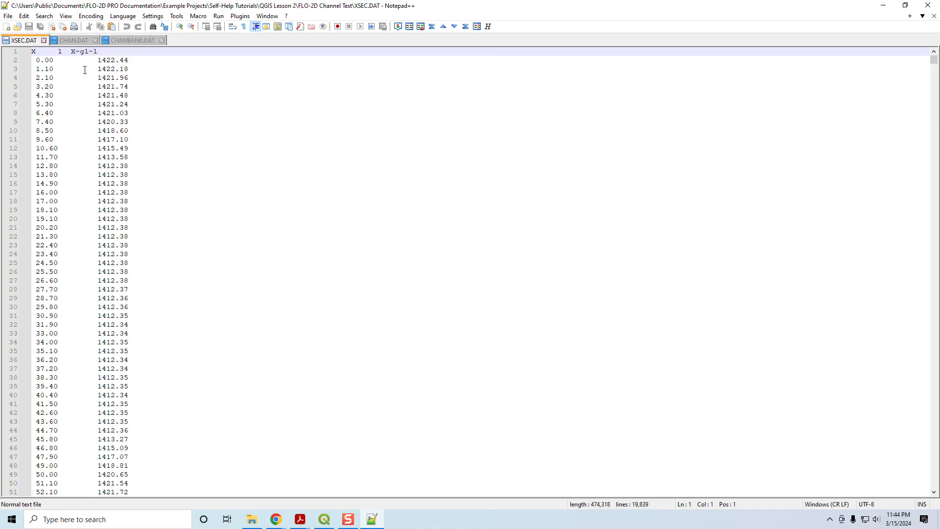
{"action": "left_click", "coordinate": [74, 40]}
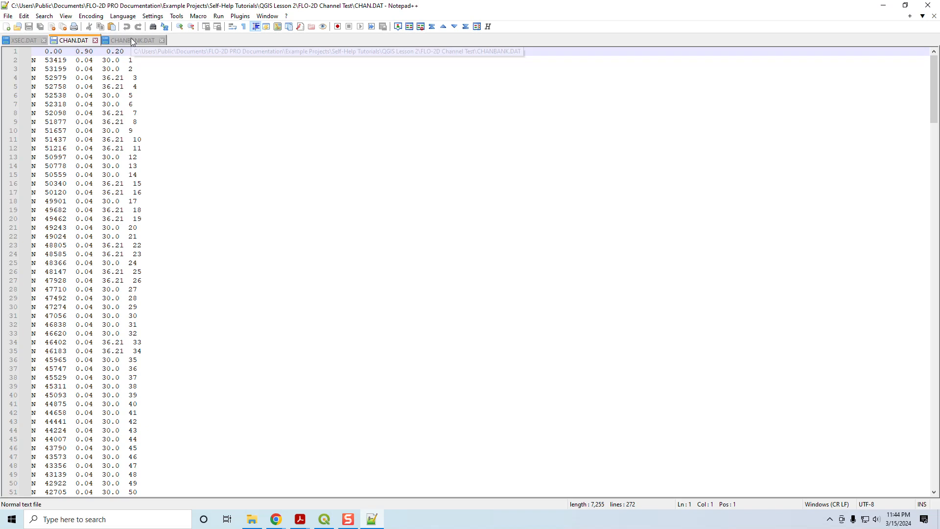
{"action": "mouse_move", "coordinate": [30, 39]}
{"action": "left_mouse_down"}
{"action": "mouse_move", "coordinate": [68, 68]}
{"action": "mouse_move", "coordinate": [536, 123]}
{"action": "left_mouse_up"}
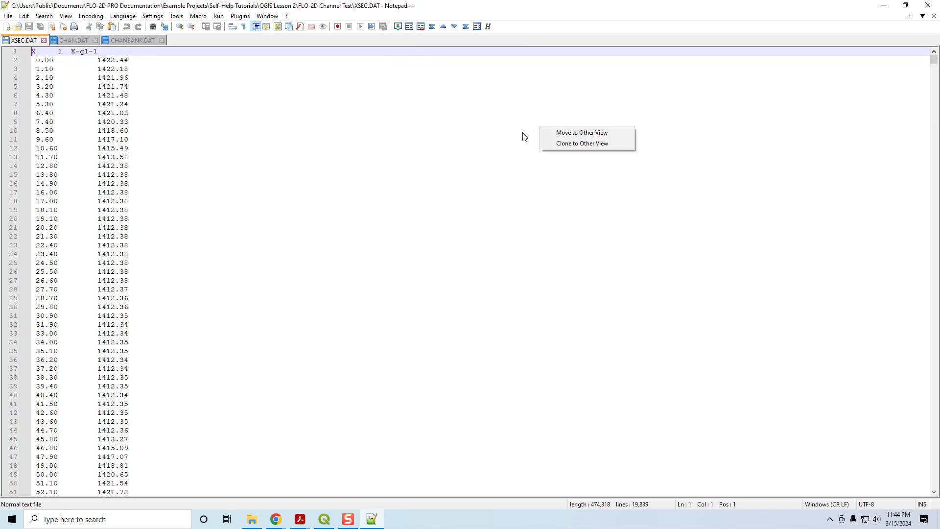
{"action": "left_click", "coordinate": [560, 129]}
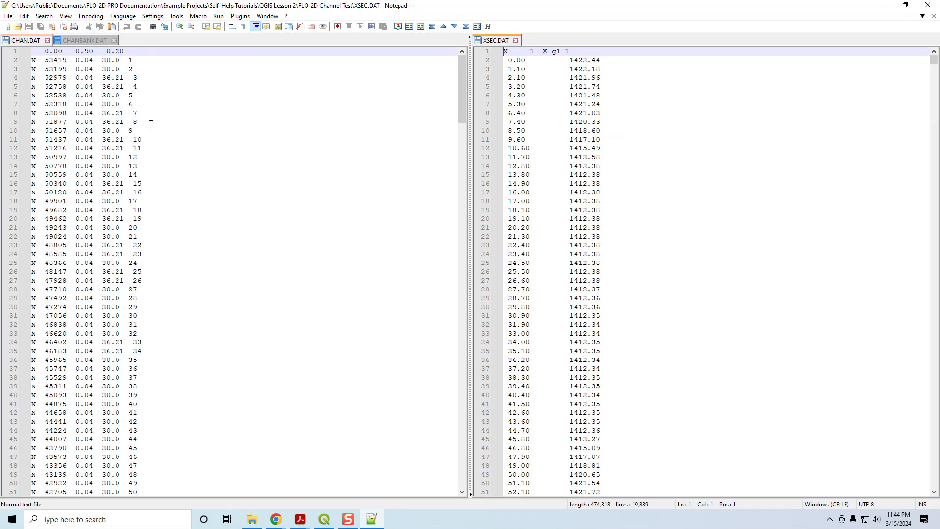
- Examine the channel segment header rows on lines 1, 86 and 172 of CHAN.DAT
{"action": "left_click", "coordinate": [63, 51]}
{"action": "left_click_drag", "start_coordinate": [39, 51], "coordinate": [154, 56]}
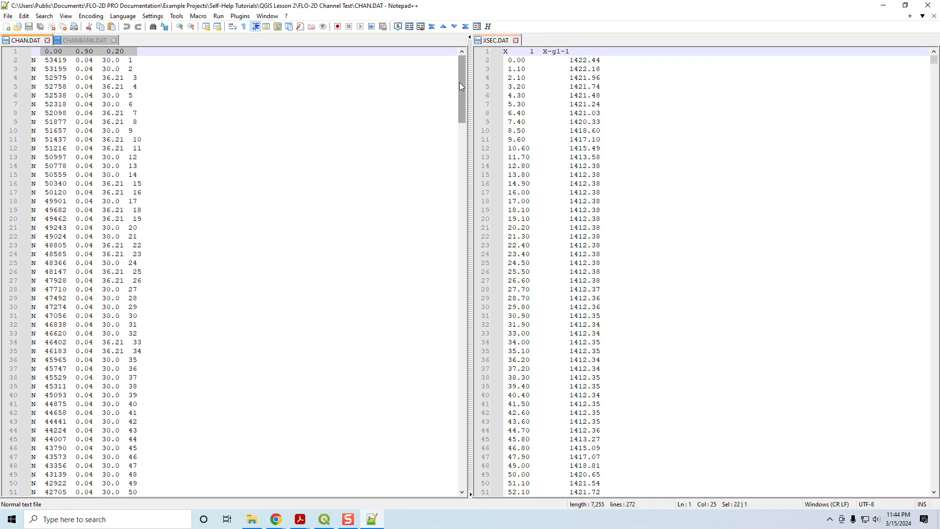
{"action": "left_click_drag", "start_coordinate": [459, 82], "coordinate": [454, 194]}
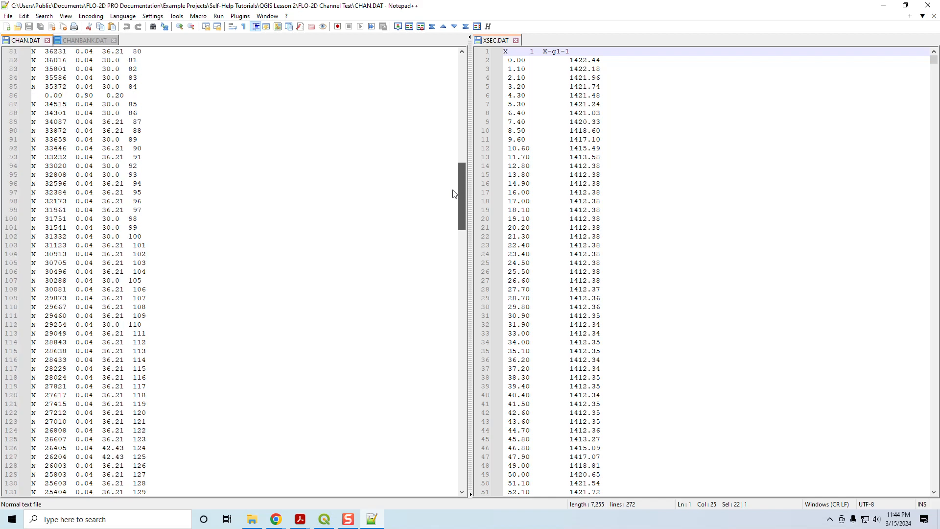
{"action": "left_click_drag", "start_coordinate": [134, 96], "coordinate": [31, 95]}
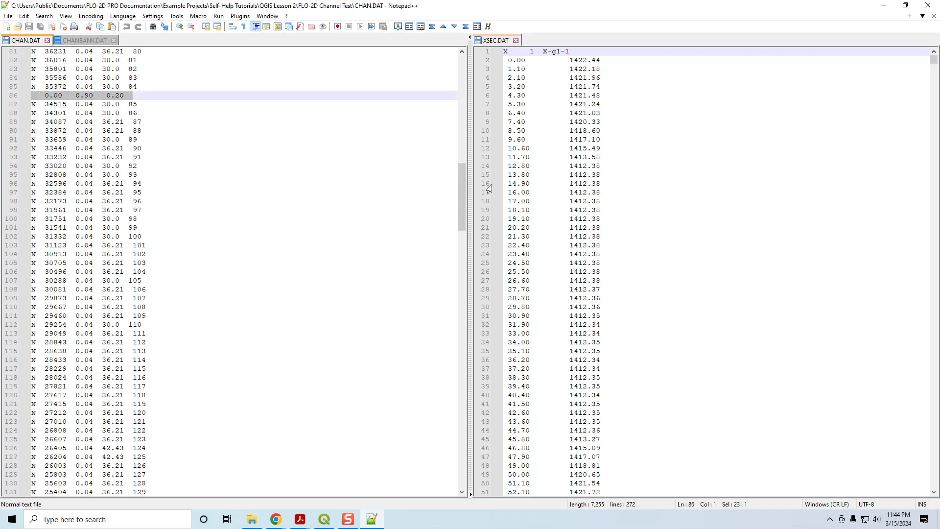
{"action": "left_click_drag", "start_coordinate": [461, 186], "coordinate": [447, 284]}
{"action": "left_click_drag", "start_coordinate": [141, 210], "coordinate": [36, 204]}
{"action": "left_click", "coordinate": [157, 210]}
{"action": "left_click_drag", "start_coordinate": [463, 286], "coordinate": [460, 69]}
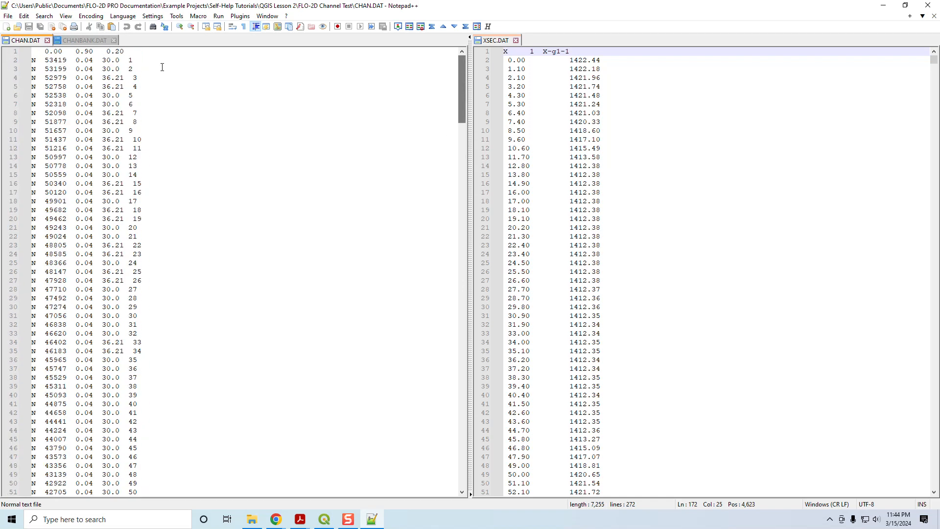
- Match the first node's cross section number in CHAN.DAT to its header in XSEC.DAT, and check the names of the first two cross sections
{"action": "left_click_drag", "start_coordinate": [120, 59], "coordinate": [137, 59]}
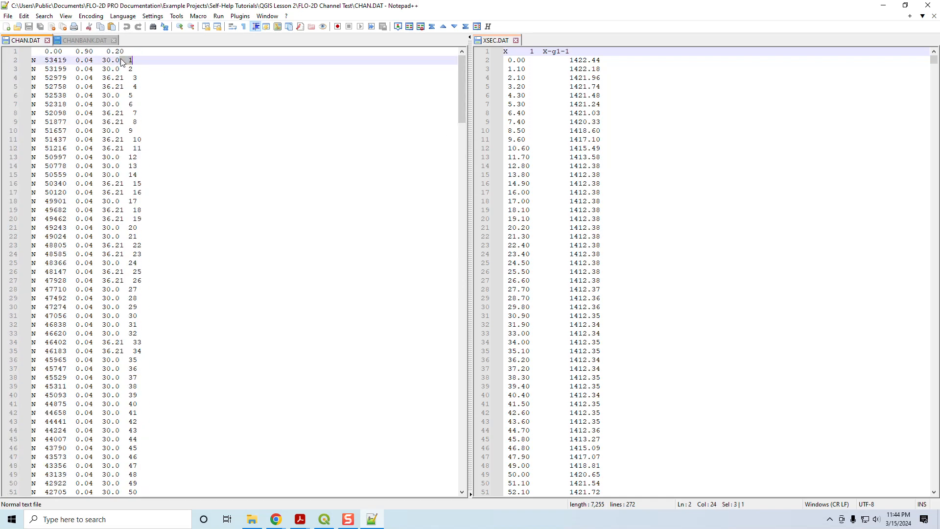
{"action": "left_click_drag", "start_coordinate": [530, 51], "coordinate": [549, 52]}
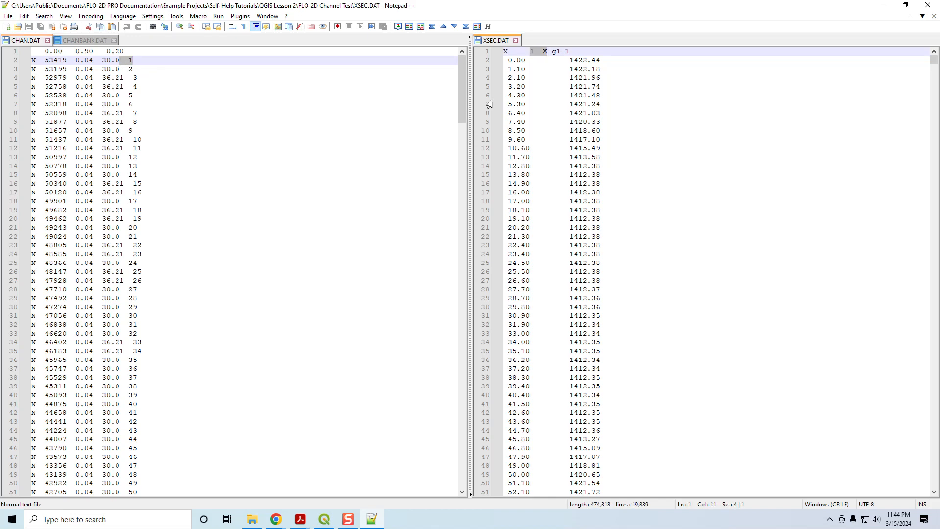
{"action": "left_click", "coordinate": [276, 105]}
{"action": "left_click_drag", "start_coordinate": [126, 63], "coordinate": [137, 60]}
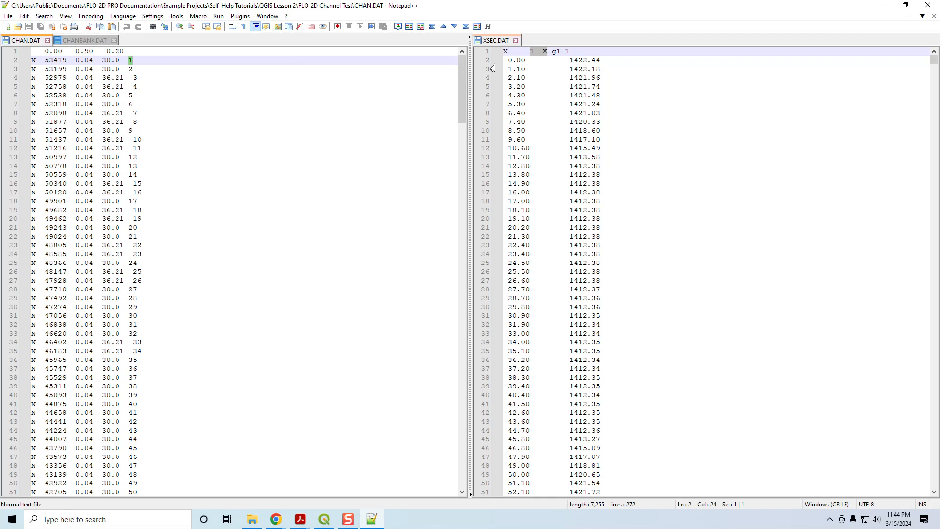
{"action": "left_click_drag", "start_coordinate": [529, 53], "coordinate": [552, 51]}
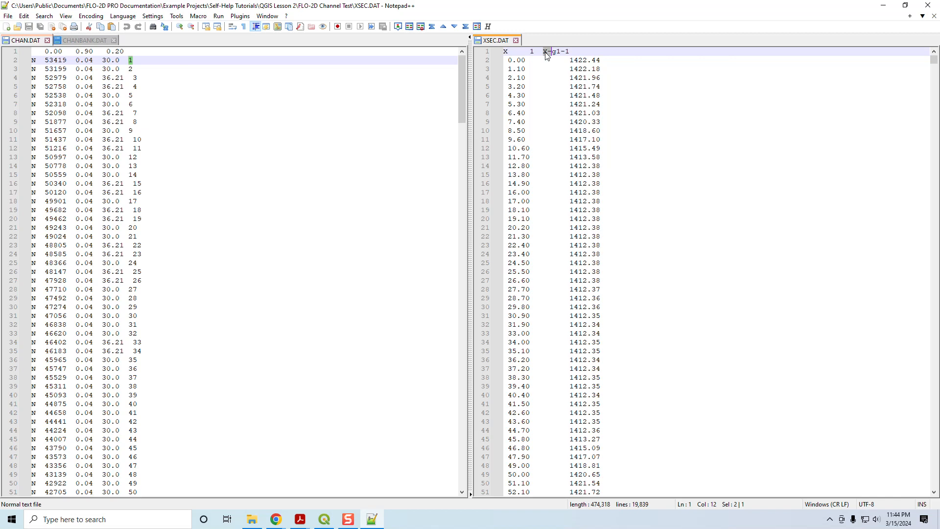
{"action": "scroll", "coordinate": [590, 178], "scroll_direction": "down", "scroll_amount": 10}
{"action": "left_click_drag", "start_coordinate": [542, 273], "coordinate": [562, 275]}
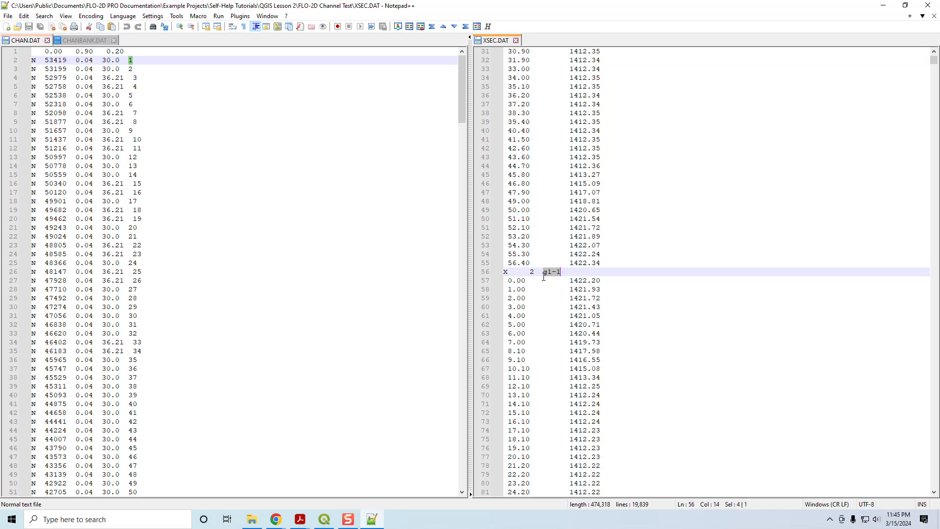
{"action": "scroll", "coordinate": [591, 278], "scroll_direction": "up", "scroll_amount": 10}
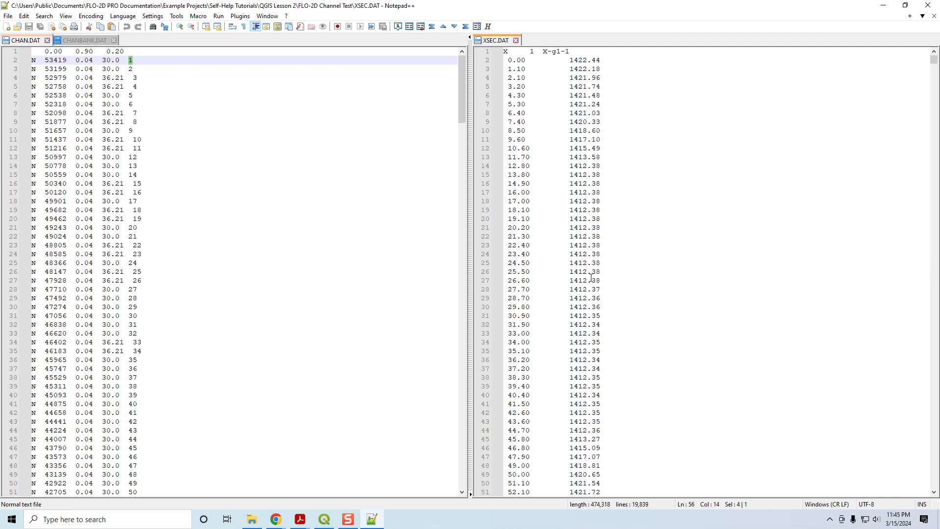
{"action": "scroll", "coordinate": [616, 219], "scroll_direction": "down", "scroll_amount": 10}
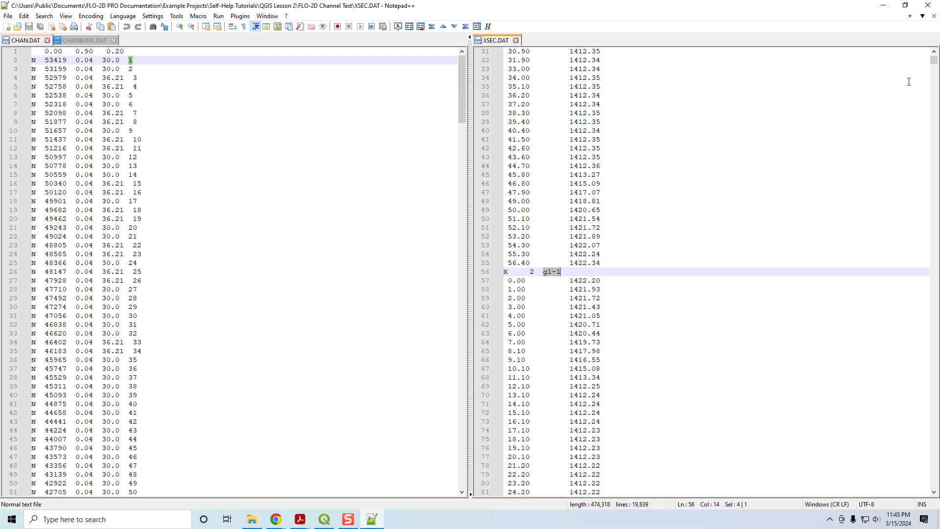
- Compare the last cross section number in XSEC.DAT with the one on the final node line of CHAN.DAT
{"action": "left_click_drag", "start_coordinate": [936, 69], "coordinate": [935, 488]}
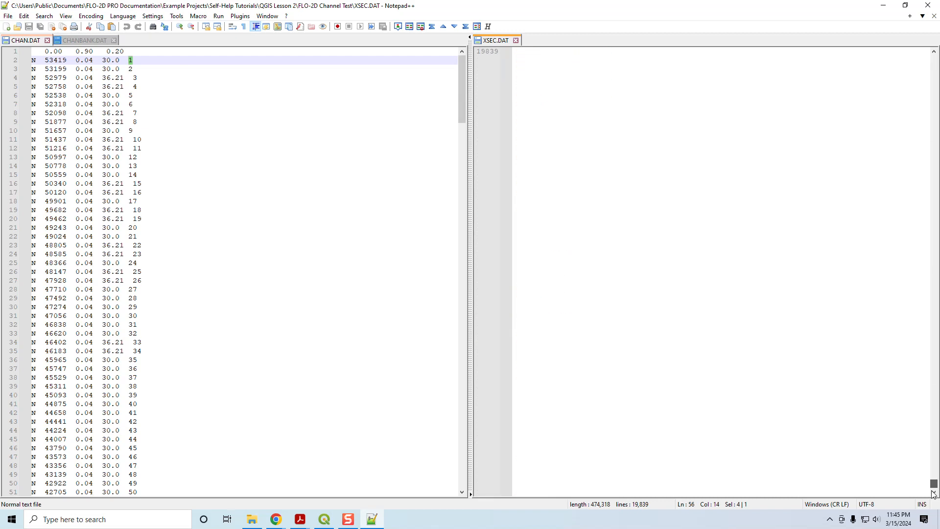
{"action": "scroll", "coordinate": [772, 341], "scroll_direction": "up", "scroll_amount": 20}
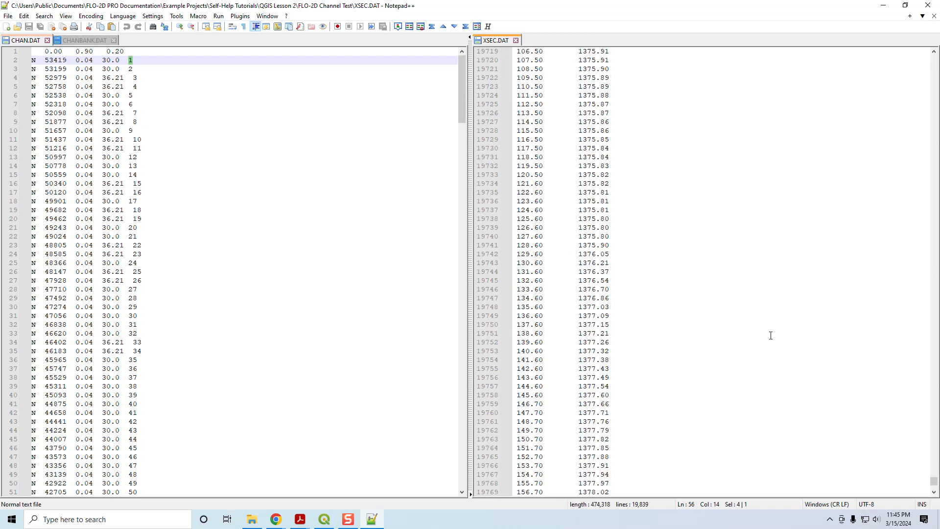
{"action": "scroll", "coordinate": [771, 336], "scroll_direction": "up", "scroll_amount": 20}
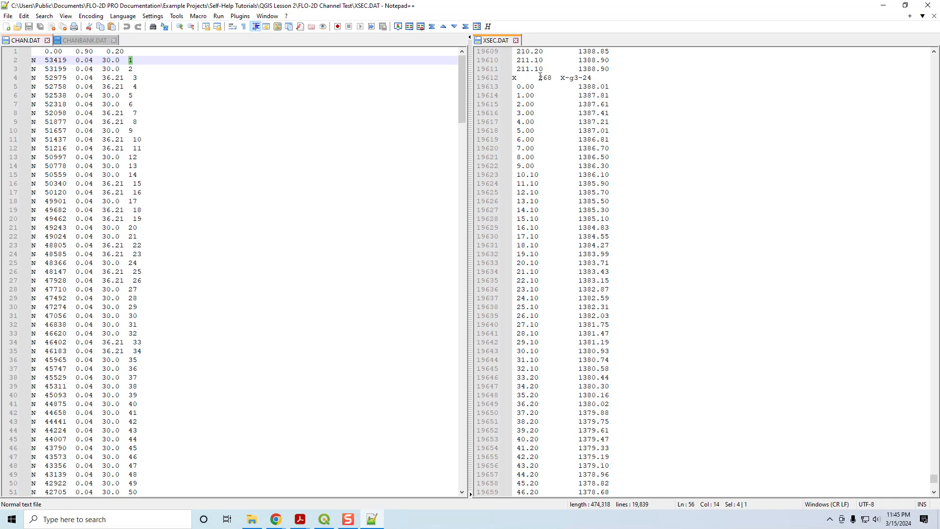
{"action": "left_click", "coordinate": [543, 78]}
{"action": "left_click_drag", "start_coordinate": [462, 89], "coordinate": [442, 431]}
{"action": "double_click", "coordinate": [127, 213]}
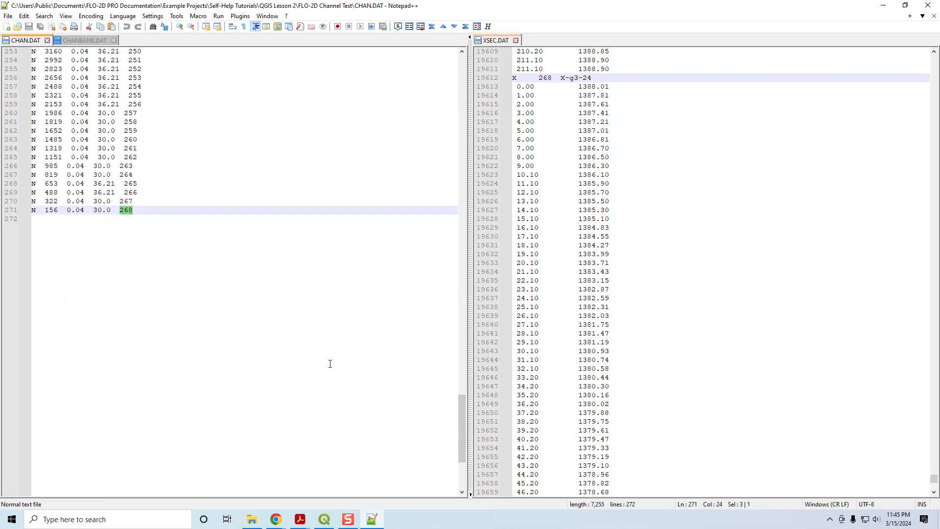
- Check the first node's grid element and roughness value in CHAN.DAT, and its bank element pair on line 1 of CHANBANK.DAT
{"action": "left_click_drag", "start_coordinate": [463, 404], "coordinate": [462, 69]}
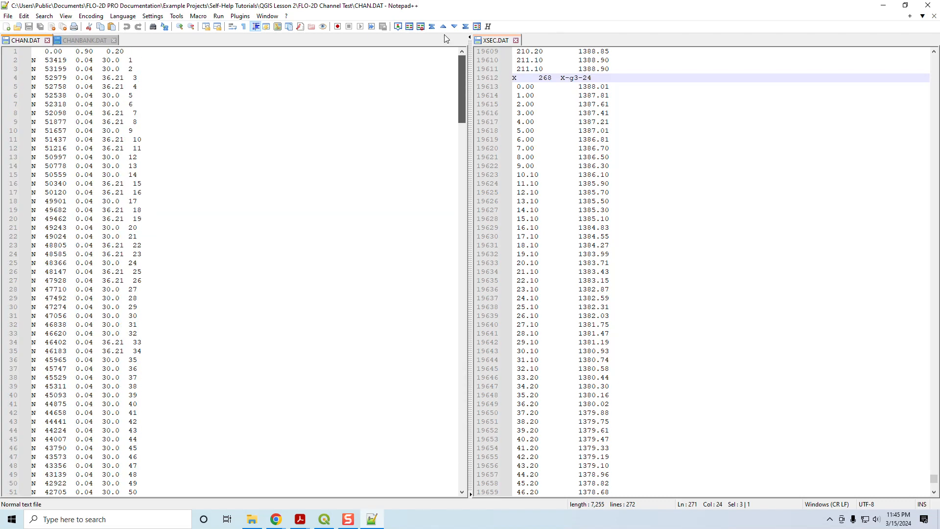
{"action": "left_click", "coordinate": [55, 60]}
{"action": "double_click", "coordinate": [56, 60]}
{"action": "left_click_drag", "start_coordinate": [75, 60], "coordinate": [96, 60]}
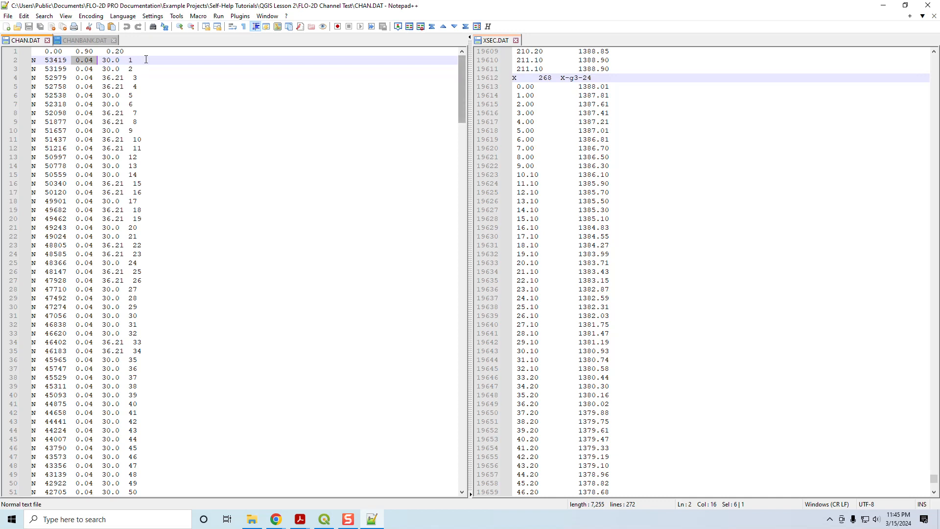
{"action": "left_click", "coordinate": [79, 41]}
{"action": "double_click", "coordinate": [47, 51]}
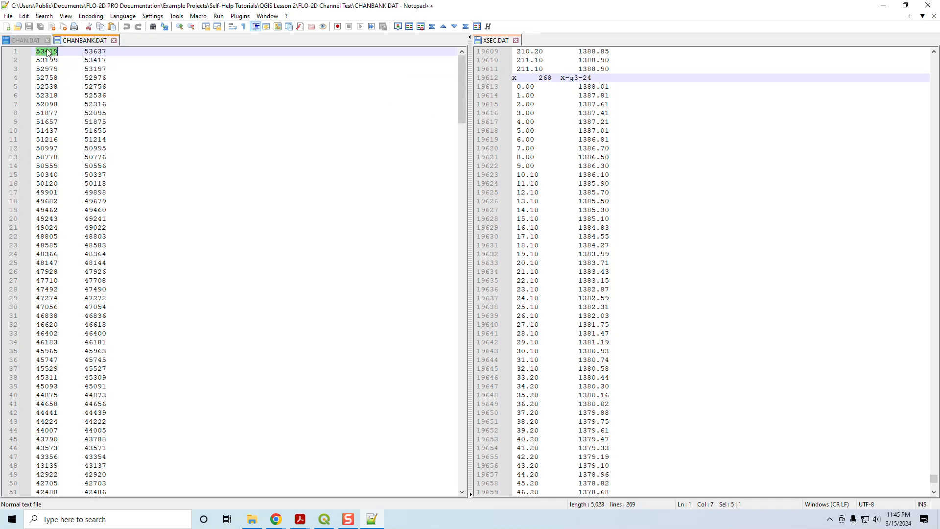
{"action": "double_click", "coordinate": [95, 51]}
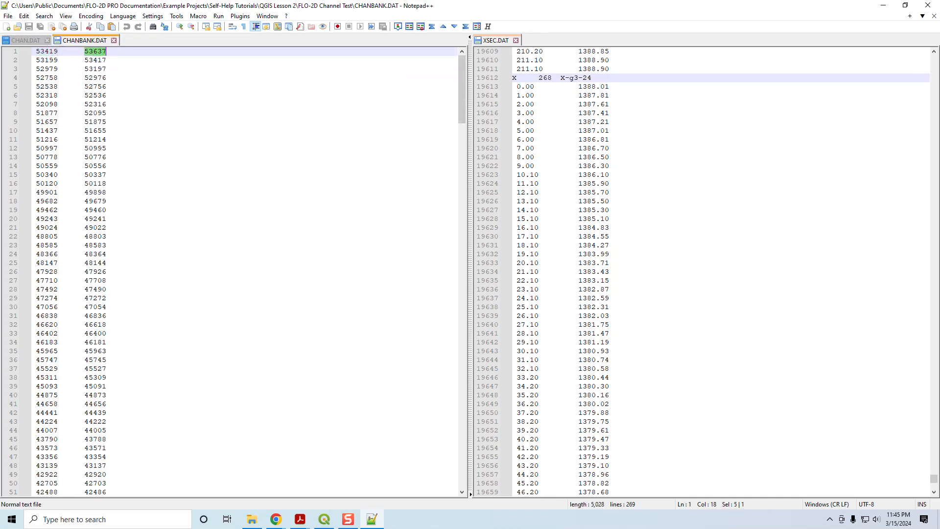
- Close CHAN.DAT, CHANBANK.DAT and XSEC.DAT, and minimize the Notepad++ window
{"action": "left_click", "coordinate": [47, 40]}
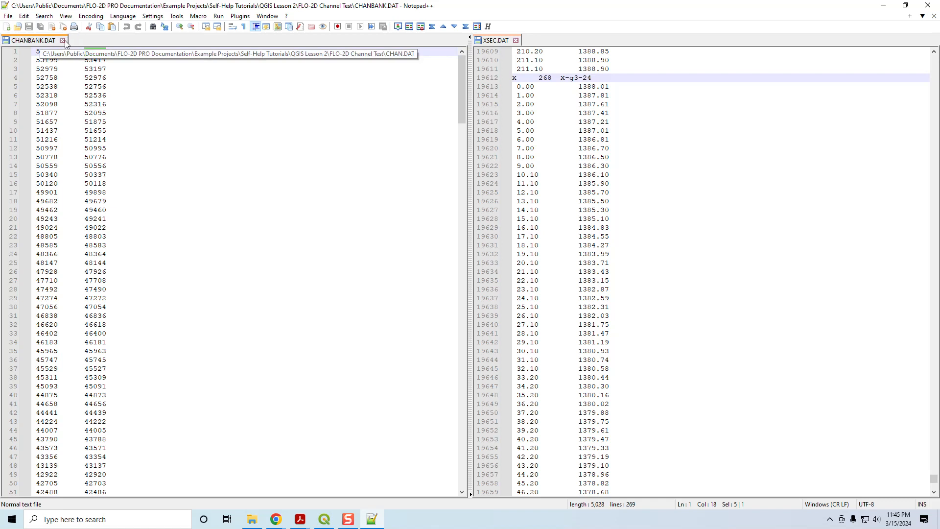
{"action": "left_click", "coordinate": [63, 40]}
{"action": "left_click", "coordinate": [44, 40]}
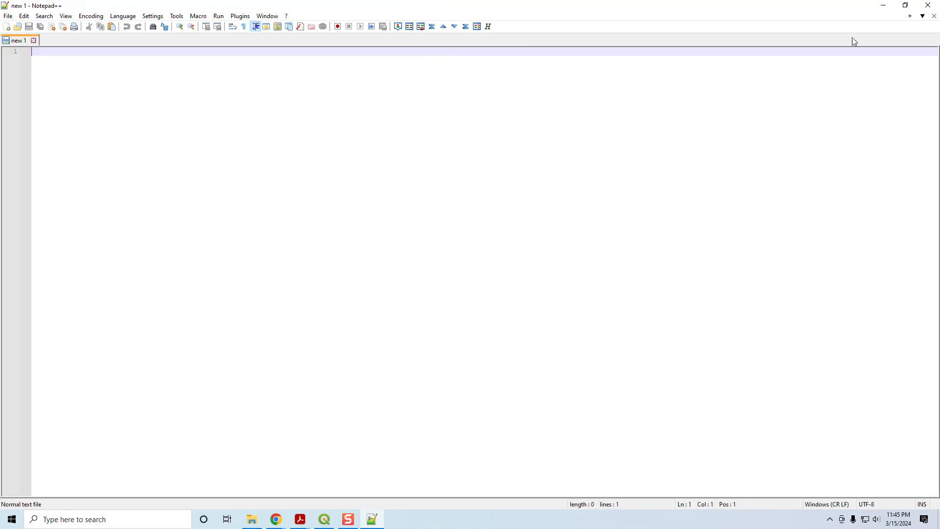
{"action": "left_click", "coordinate": [883, 6]}
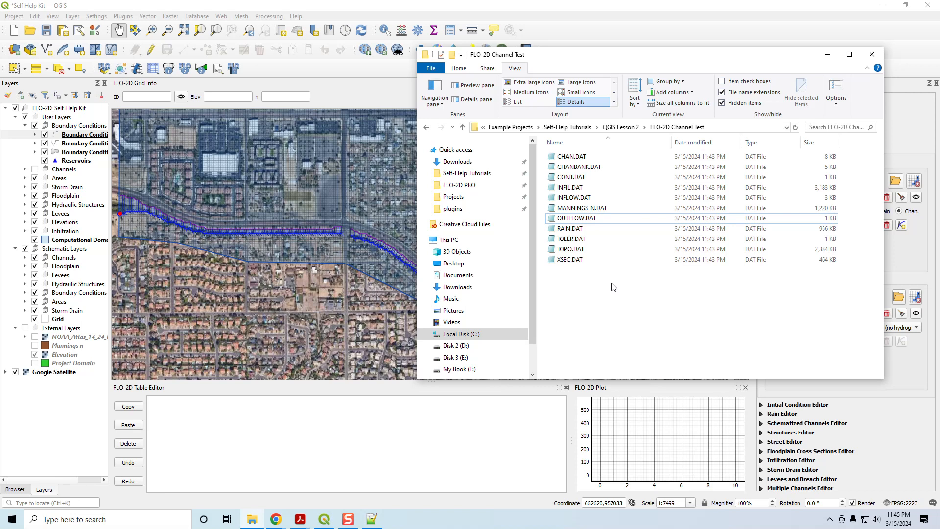
- Run the FLO-2D simulation from QGIS for the FLO-2D Channel Test folder, and minimize the file browser and flow depth windows
{"action": "left_click", "coordinate": [138, 70]}
{"action": "left_click", "coordinate": [149, 104]}
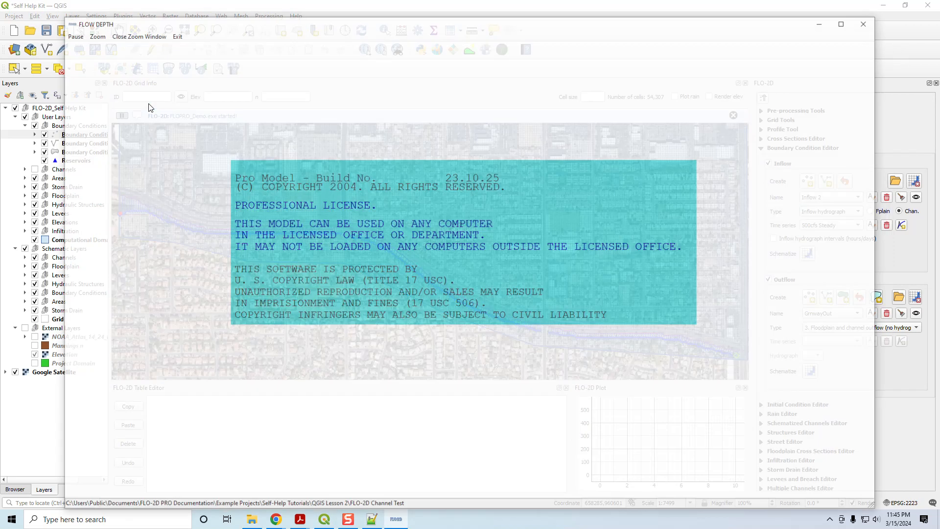
{"action": "left_click", "coordinate": [251, 523]}
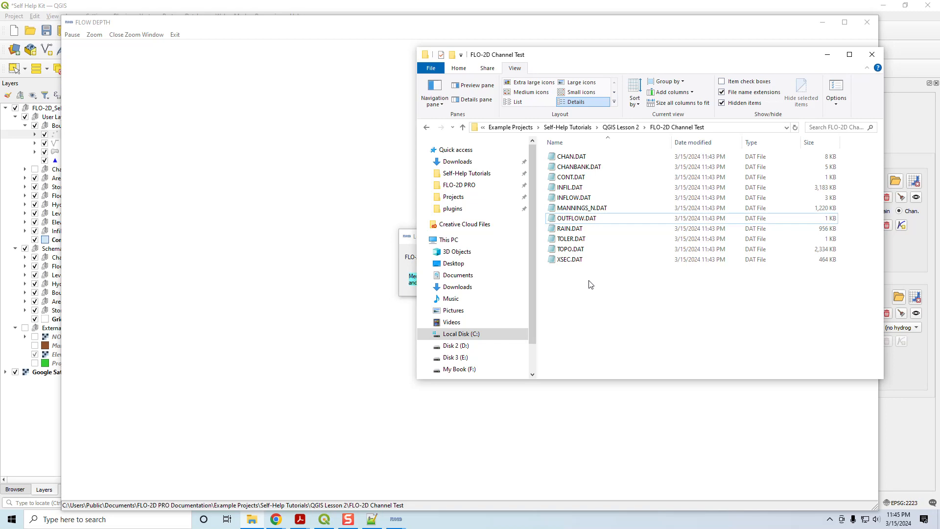
{"action": "left_click", "coordinate": [824, 55]}
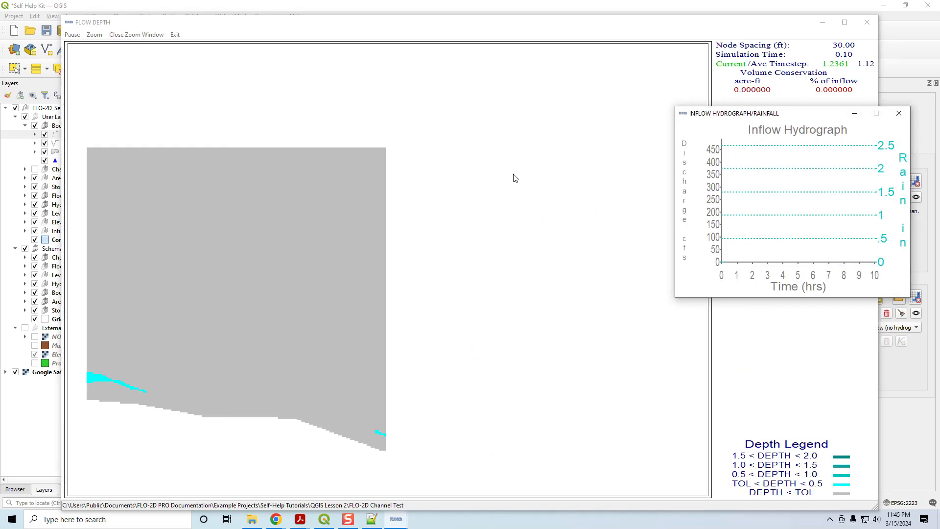
{"action": "left_click", "coordinate": [823, 22]}
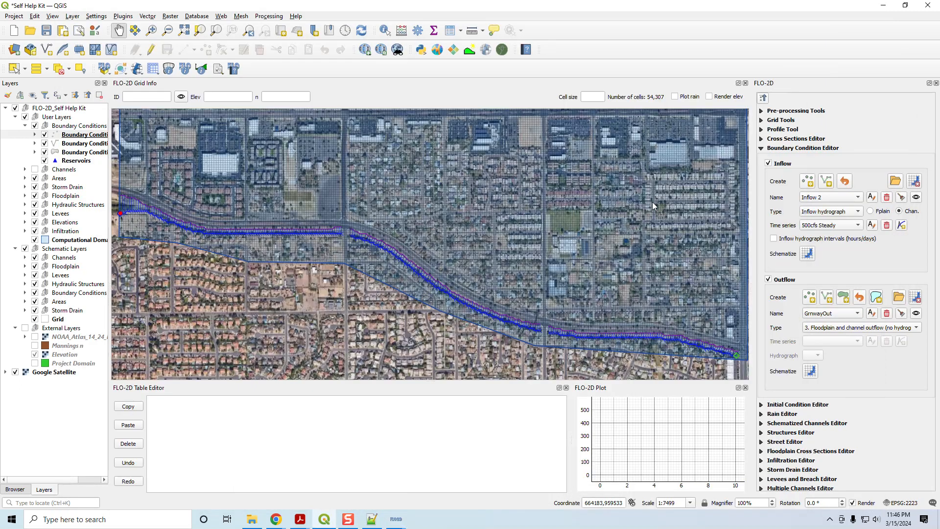